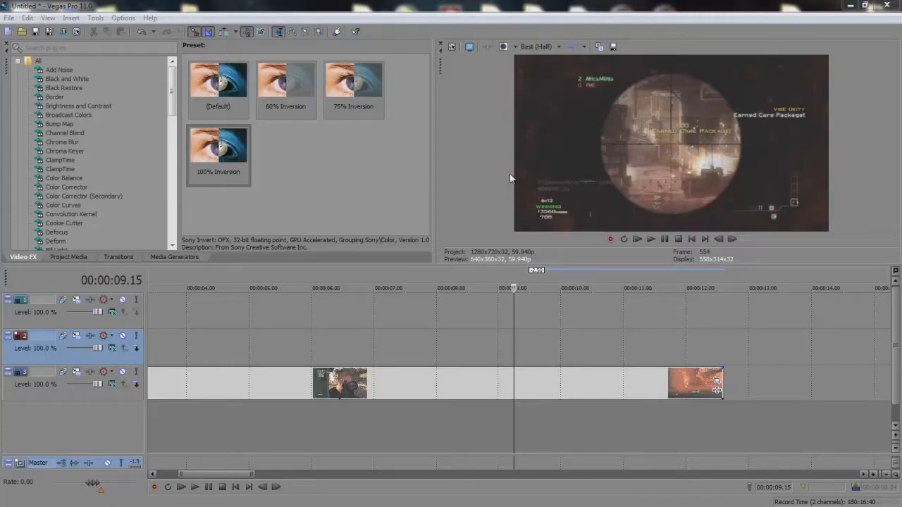
Scrub through the gameplay clip on track 3 between about 9 and 10 seconds to locate the kill moment
{"action": "left_click", "coordinate": [511, 356]}
{"action": "scroll", "coordinate": [511, 354], "scroll_direction": "down", "scroll_amount": 5}
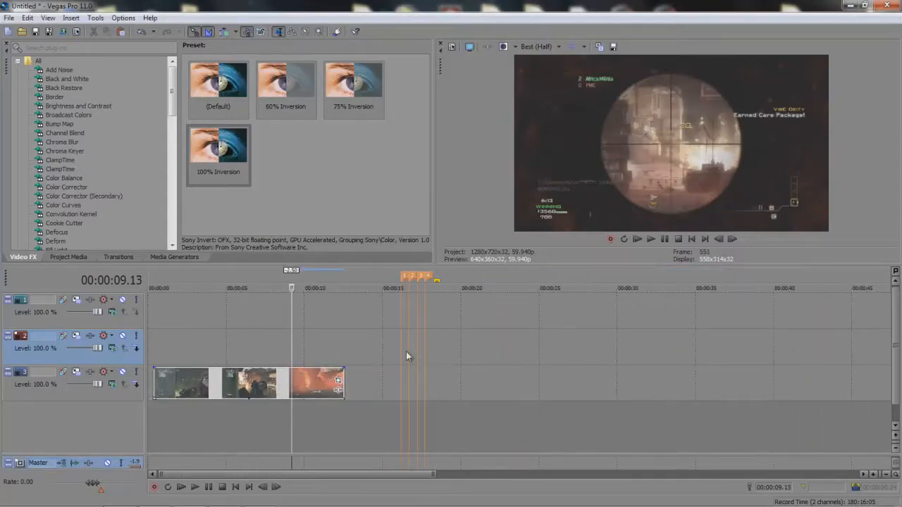
{"action": "scroll", "coordinate": [374, 344], "scroll_direction": "up", "scroll_amount": 2}
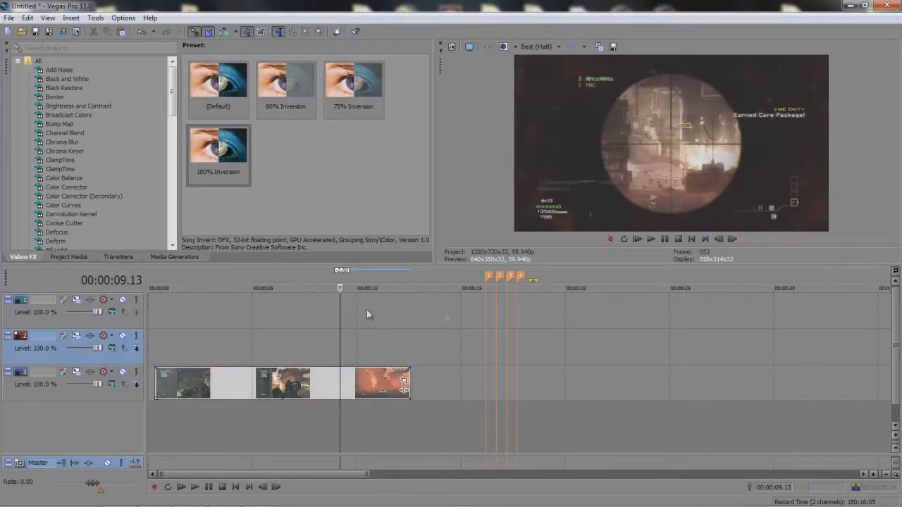
{"action": "scroll", "coordinate": [394, 340], "scroll_direction": "up", "scroll_amount": 3}
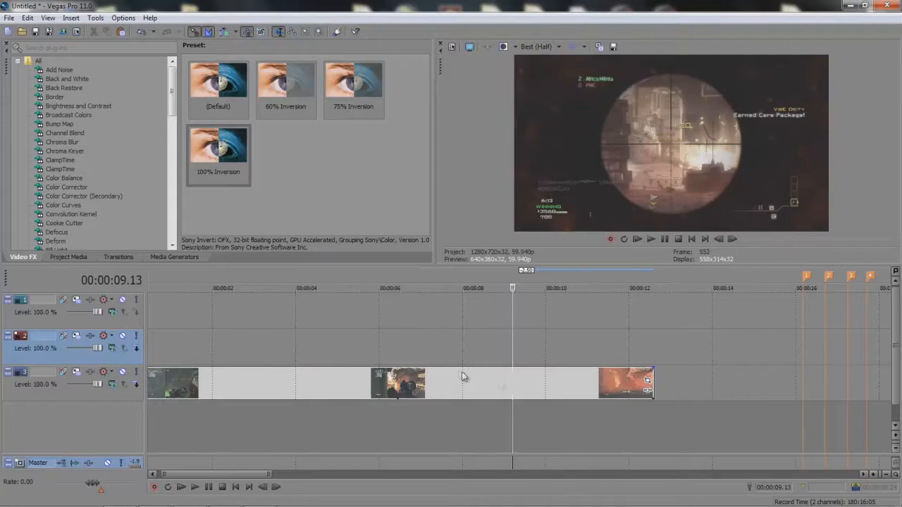
{"action": "left_click", "coordinate": [501, 379]}
{"action": "left_click_drag", "start_coordinate": [502, 381], "coordinate": [548, 383]}
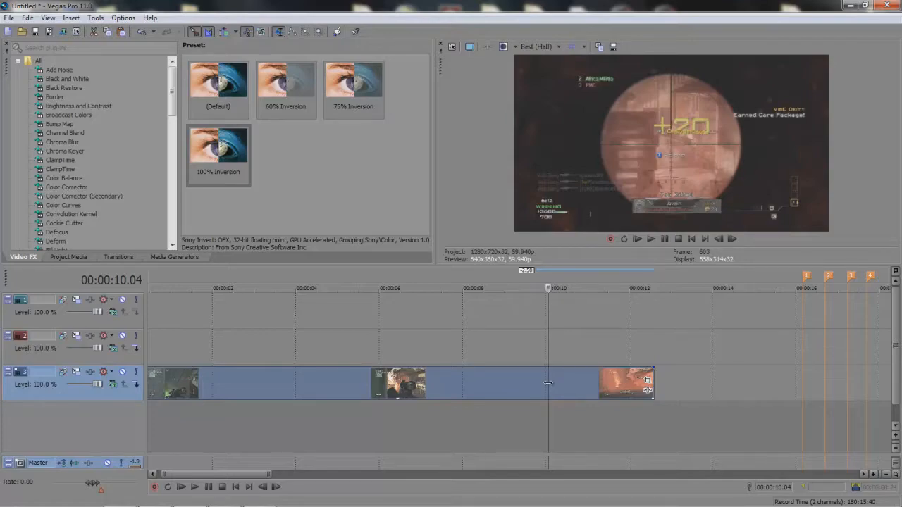
{"action": "left_click", "coordinate": [534, 382]}
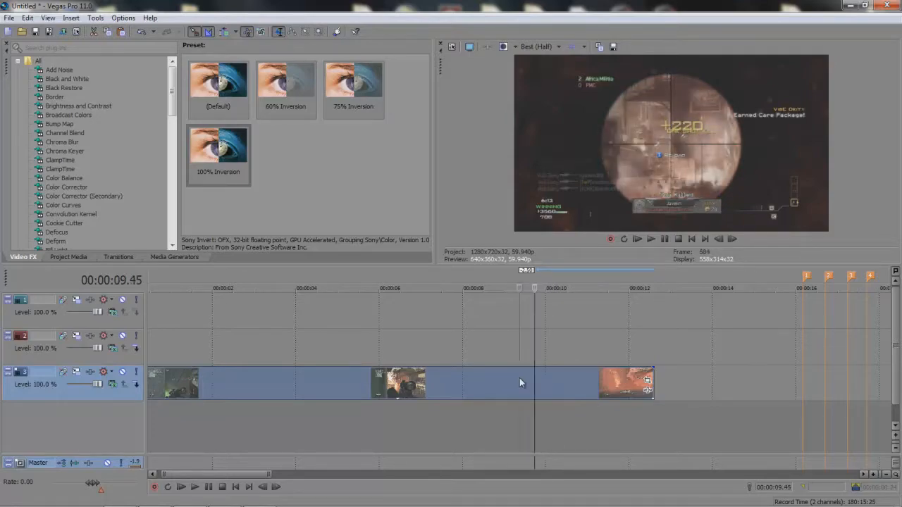
{"action": "left_click", "coordinate": [520, 378]}
Paste a copy of the gameplay clip onto track 2 at the start of the timeline, directly above the original
{"action": "scroll", "coordinate": [519, 378], "scroll_direction": "down", "scroll_amount": 3}
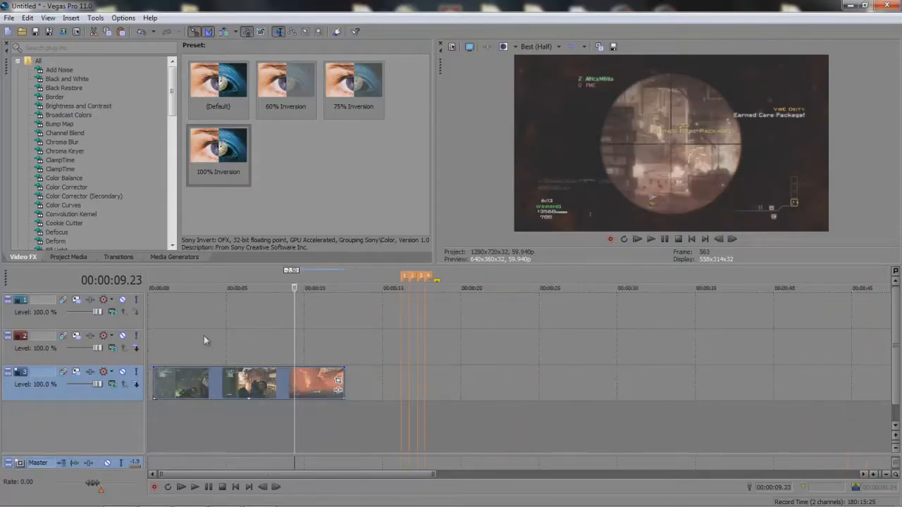
{"action": "left_click", "coordinate": [155, 355]}
{"action": "key", "text": "ctrl+v"}
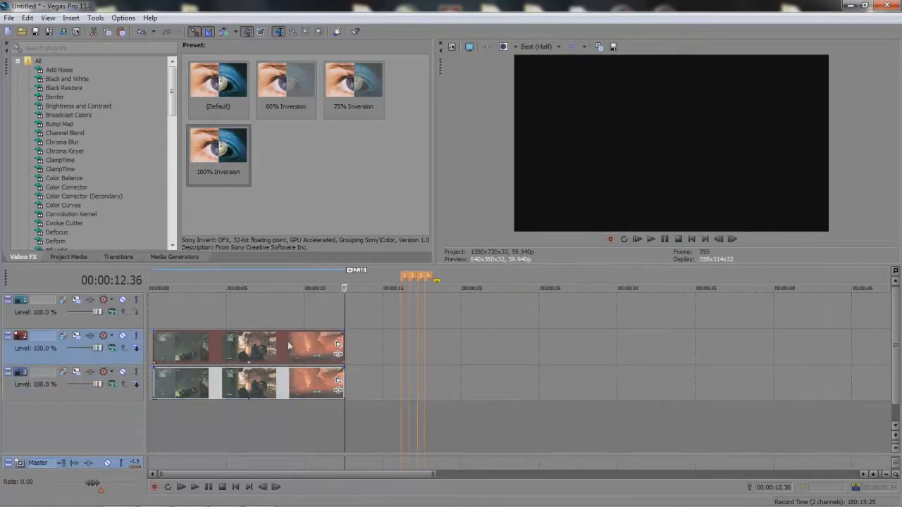
Split the track 2 copy at 00:00:09.44, on the +220 score frame, and delete the part before the split
{"action": "left_click", "coordinate": [303, 348]}
{"action": "scroll", "coordinate": [310, 349], "scroll_direction": "up", "scroll_amount": 4}
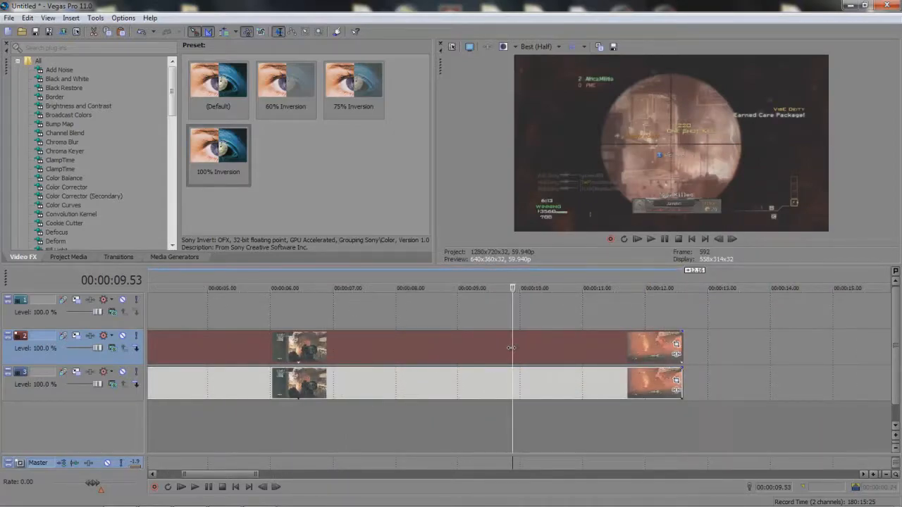
{"action": "mouse_move", "coordinate": [514, 348]}
{"action": "left_mouse_down"}
{"action": "mouse_move", "coordinate": [458, 351]}
{"action": "mouse_move", "coordinate": [503, 352]}
{"action": "left_mouse_up"}
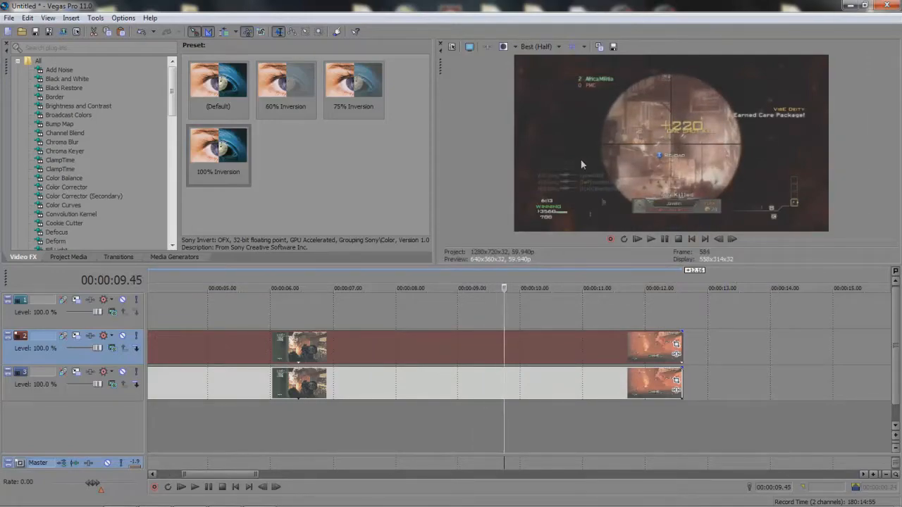
{"action": "left_click", "coordinate": [503, 342]}
{"action": "key", "text": "s"}
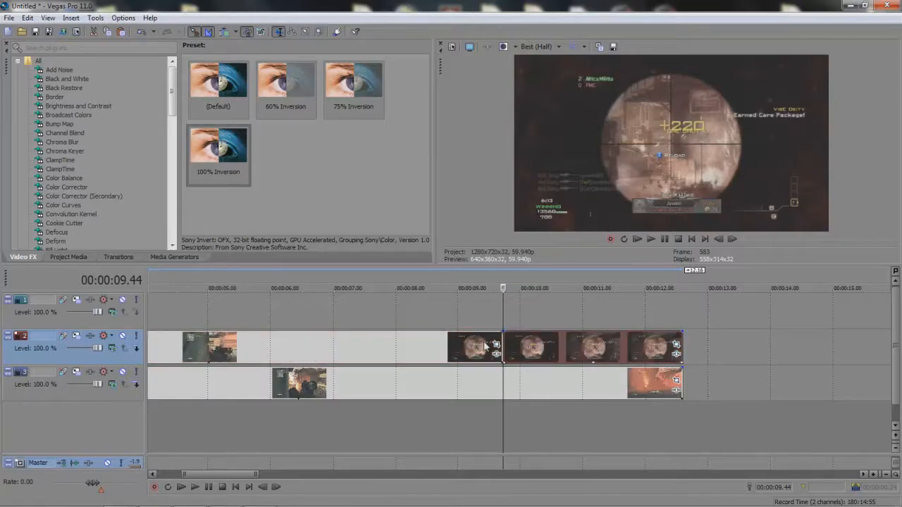
{"action": "left_click", "coordinate": [483, 347]}
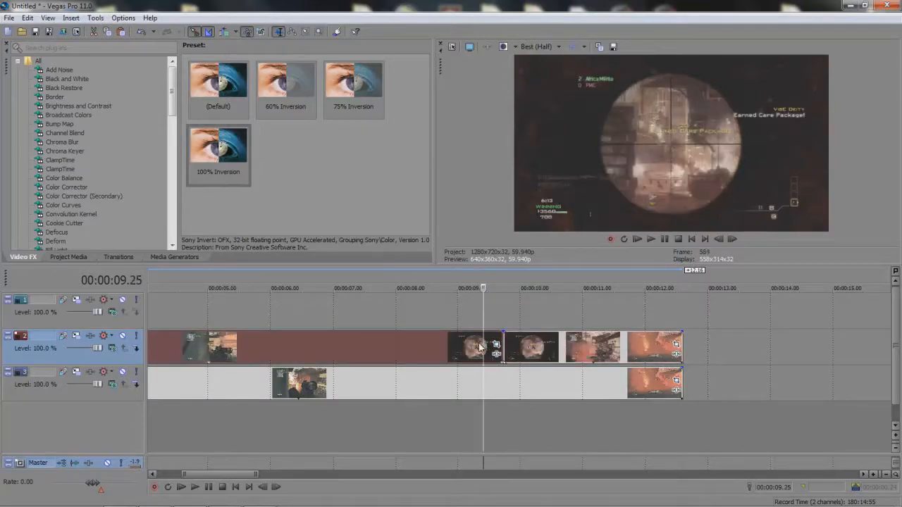
{"action": "key", "text": "Delete"}
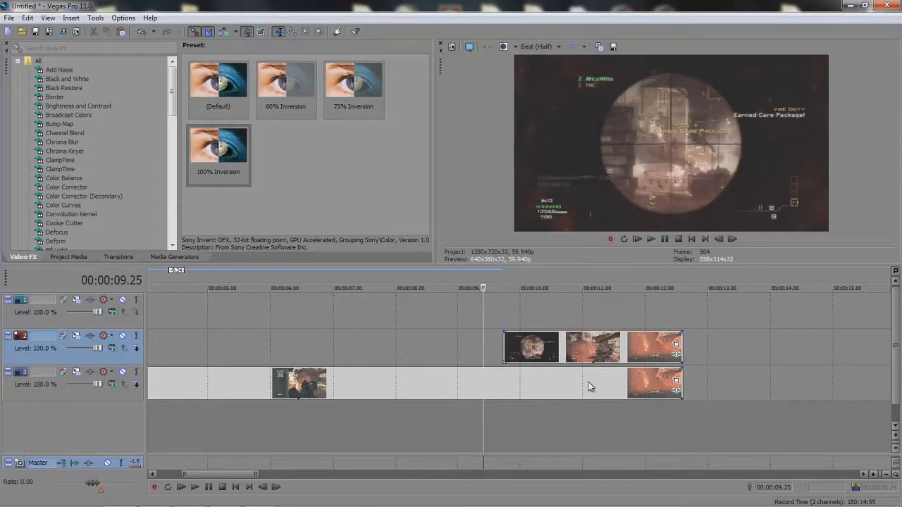
Enable the mask in the Event Pan/Crop settings of the remaining track 2 clip, with its first frame shown
{"action": "left_click", "coordinate": [506, 349]}
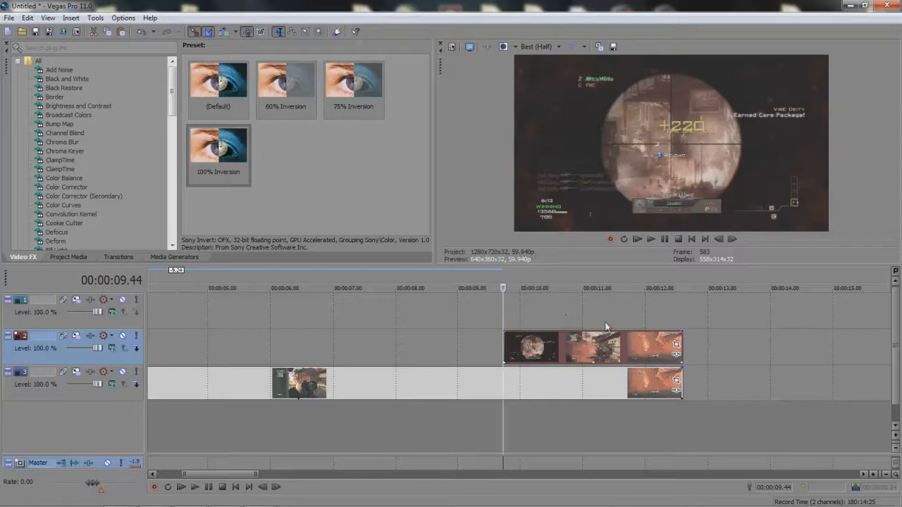
{"action": "left_click", "coordinate": [675, 348]}
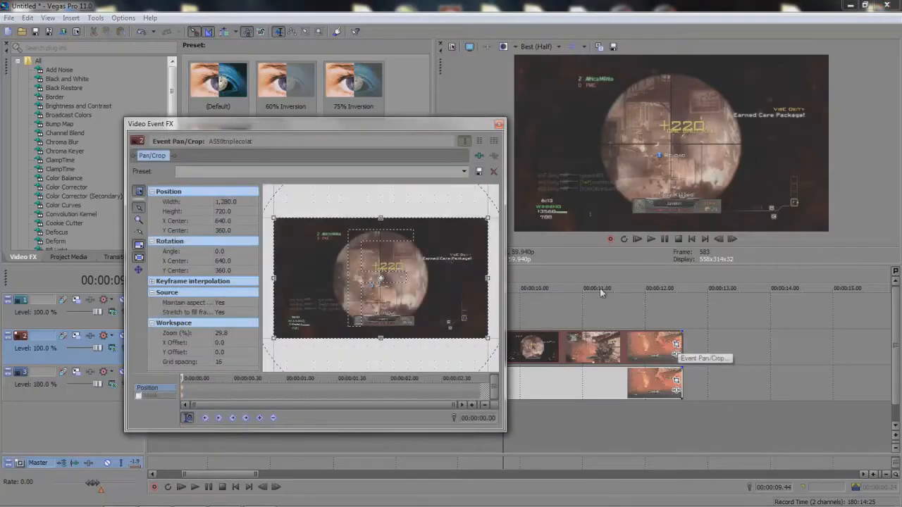
{"action": "left_click", "coordinate": [138, 396]}
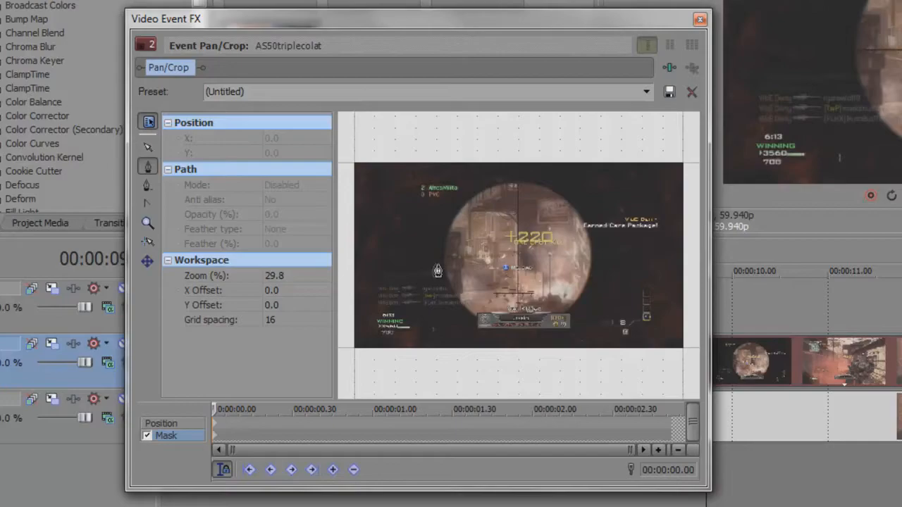
Draw a closed triangular mask around the kill feed and score text in the lower-left area of the video frame
{"action": "left_click_drag", "start_coordinate": [378, 258], "coordinate": [467, 223]}
{"action": "scroll", "coordinate": [467, 223], "scroll_direction": "up", "scroll_amount": 3}
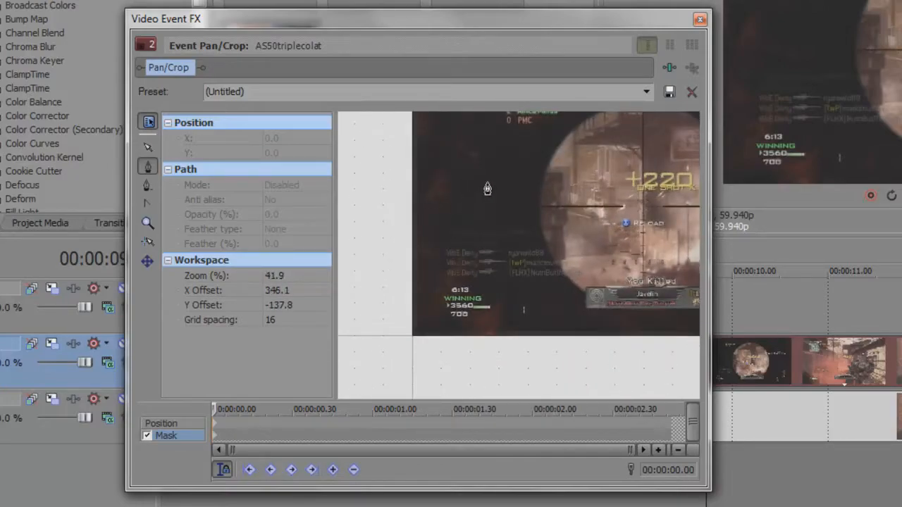
{"action": "scroll", "coordinate": [493, 217], "scroll_direction": "down", "scroll_amount": 2}
{"action": "scroll", "coordinate": [485, 190], "scroll_direction": "up", "scroll_amount": 2}
{"action": "scroll", "coordinate": [481, 205], "scroll_direction": "down", "scroll_amount": 1}
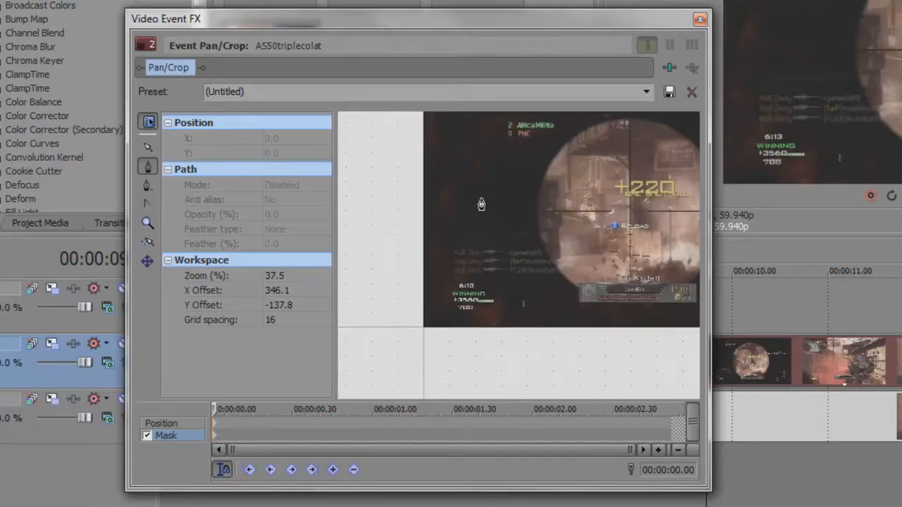
{"action": "scroll", "coordinate": [522, 208], "scroll_direction": "up", "scroll_amount": 3}
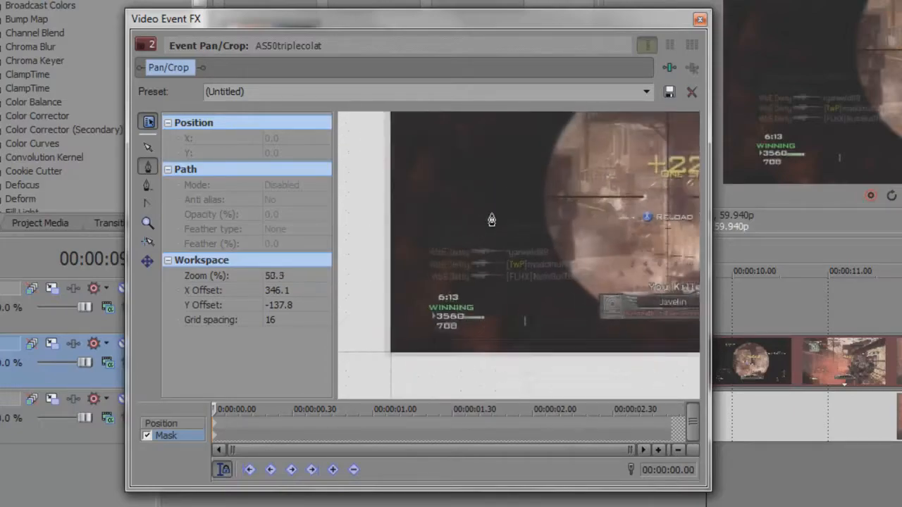
{"action": "scroll", "coordinate": [485, 224], "scroll_direction": "down", "scroll_amount": 2}
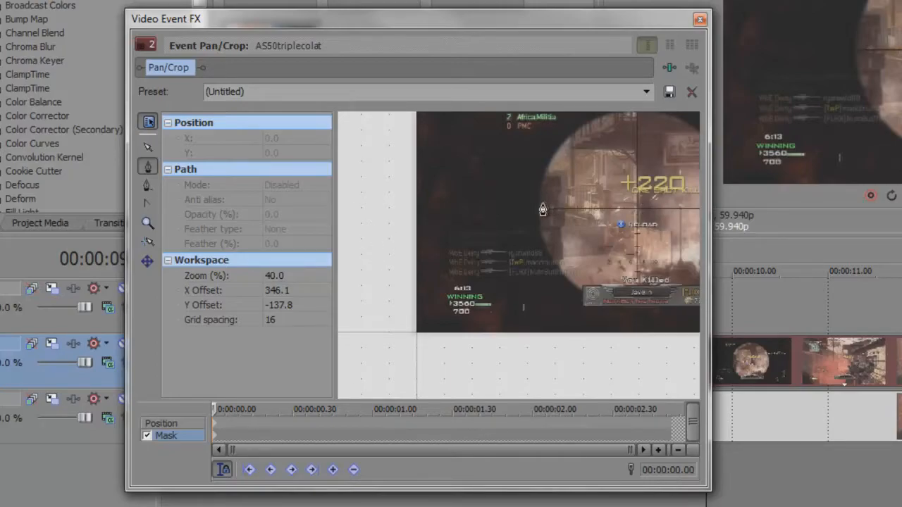
{"action": "scroll", "coordinate": [543, 209], "scroll_direction": "down", "scroll_amount": 1}
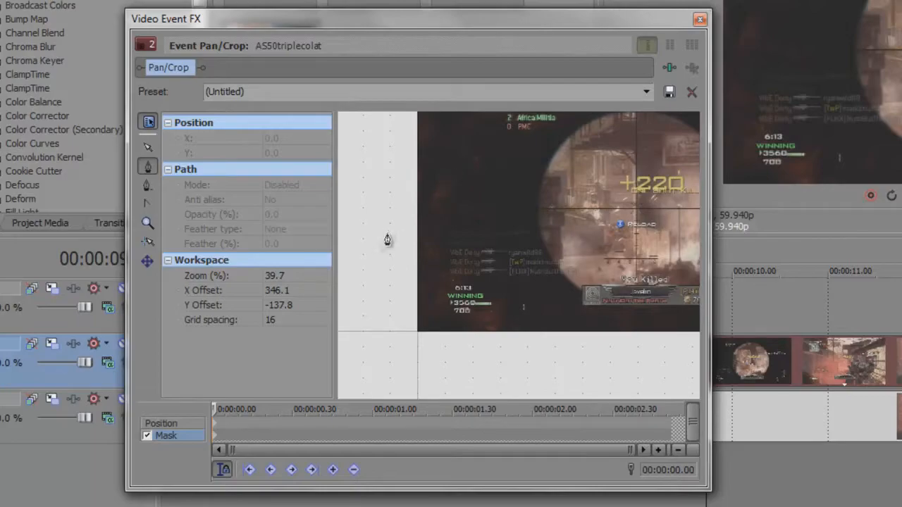
{"action": "left_click", "coordinate": [370, 231]}
{"action": "left_click", "coordinate": [595, 227]}
{"action": "left_click", "coordinate": [572, 373]}
{"action": "left_click", "coordinate": [371, 232]}
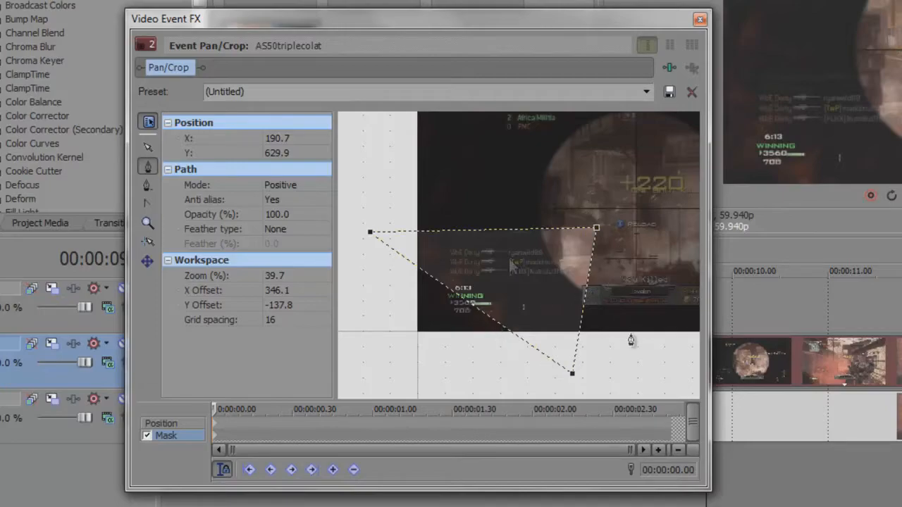
{"action": "scroll", "coordinate": [558, 191], "scroll_direction": "down", "scroll_amount": 5}
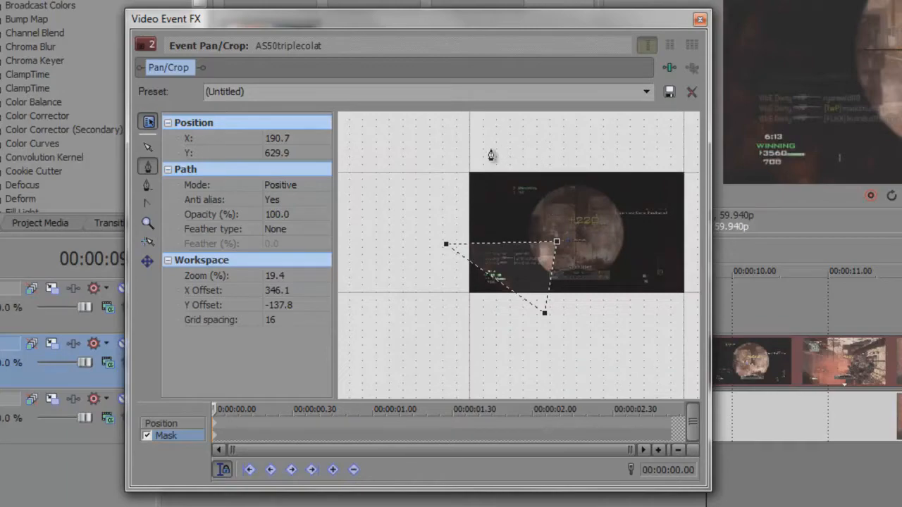
Shrink the clip's position frame at its start to about 1,096.5 by 616.8, centred near 572.9, 396.1, and close the settings
{"action": "left_click", "coordinate": [170, 423]}
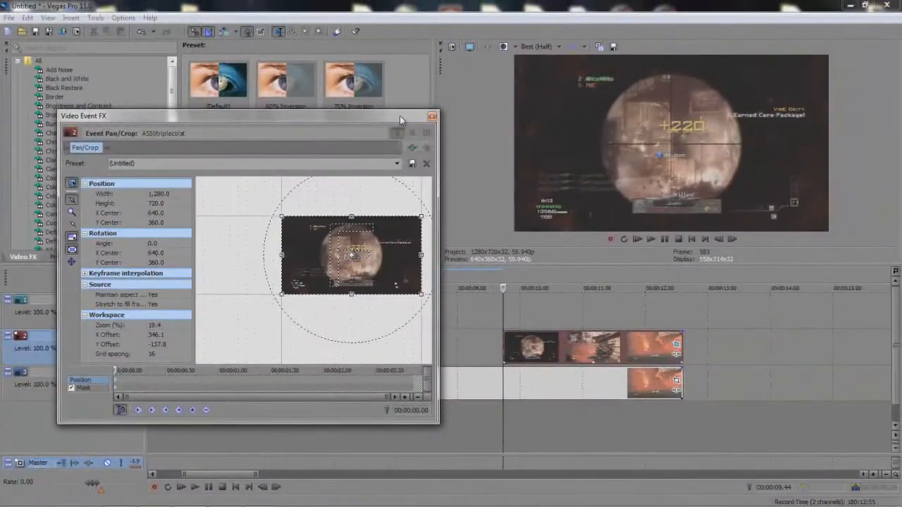
{"action": "left_click_drag", "start_coordinate": [420, 217], "coordinate": [383, 248]}
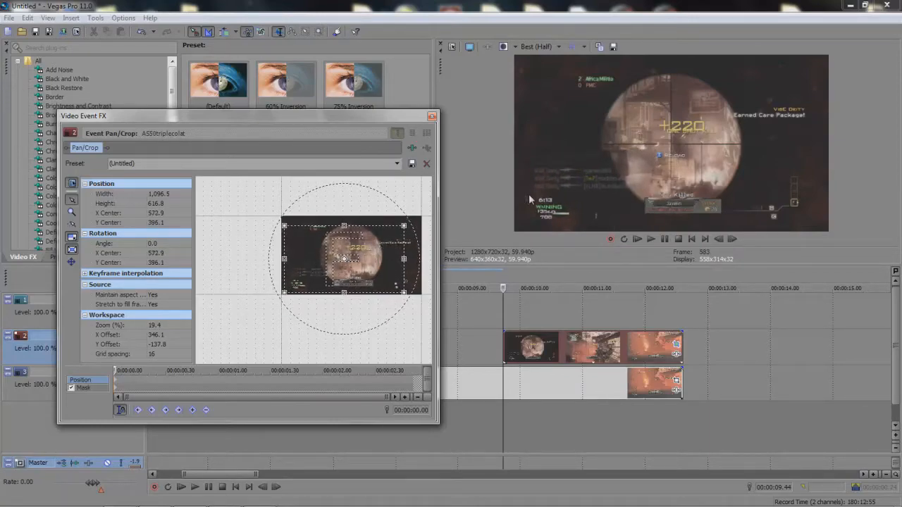
{"action": "left_click", "coordinate": [432, 119]}
Play back the timeline from 00:00:09.23 to examine how the enlarged masked text appears at the kill
{"action": "scroll", "coordinate": [493, 331], "scroll_direction": "up", "scroll_amount": 3}
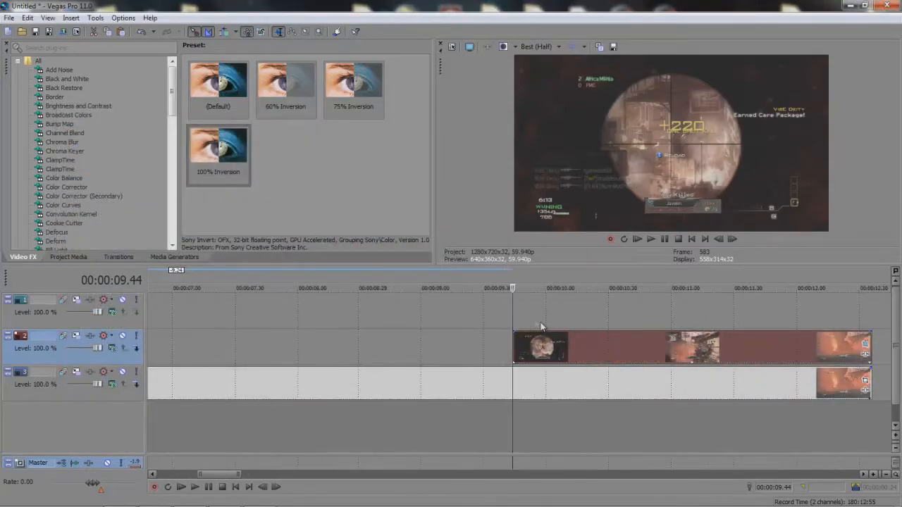
{"action": "left_click", "coordinate": [468, 315]}
{"action": "key", "text": "space"}
{"action": "key", "text": "space"}
{"action": "key", "text": "space"}
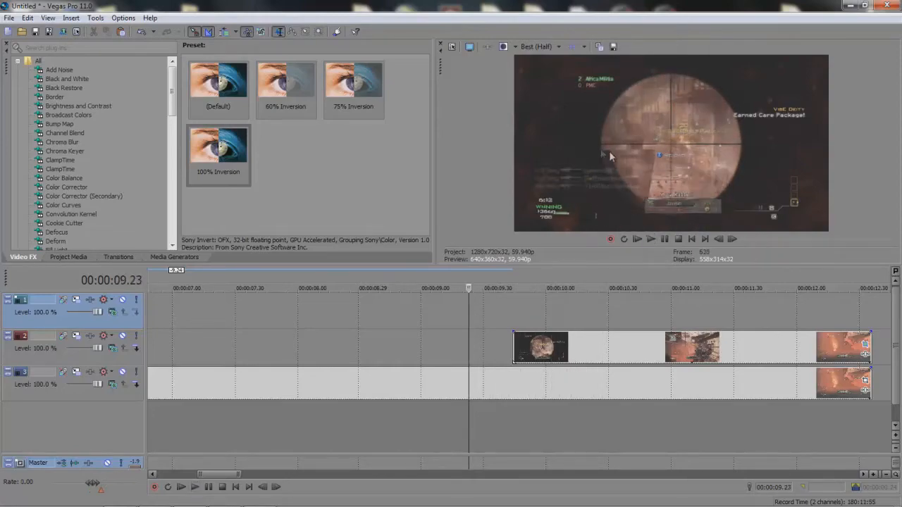
{"action": "key", "text": "space"}
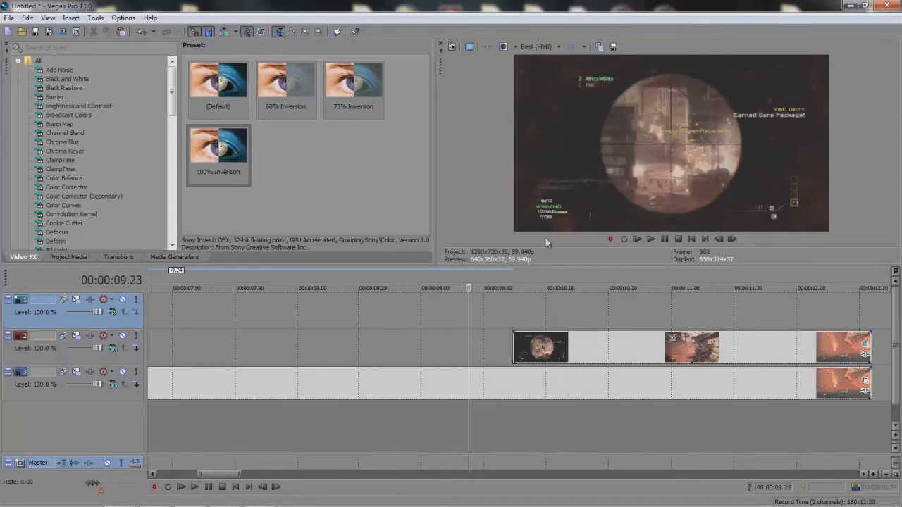
{"action": "key", "text": "space"}
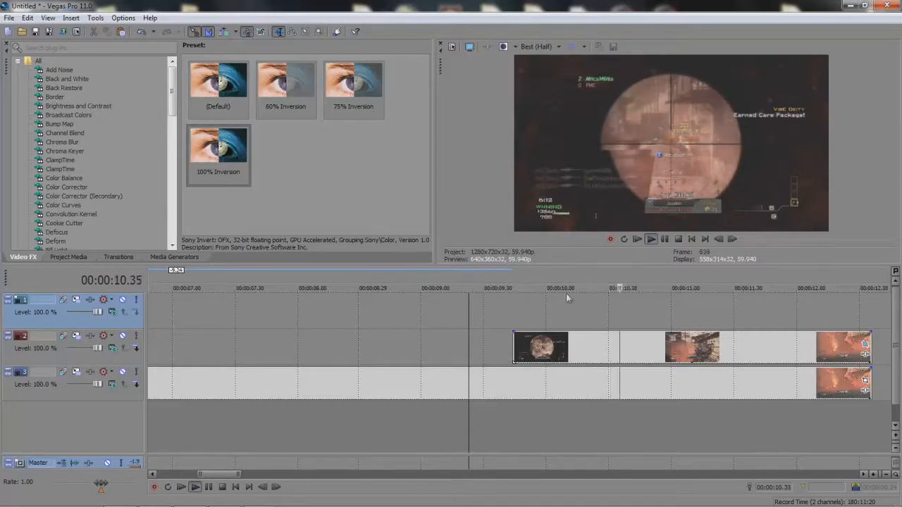
{"action": "key", "text": "space"}
Add a position keyframe at 00:00:00.42 in the track 2 clip's Pan/Crop and restore the frame to 1,280 by 720
{"action": "left_click", "coordinate": [488, 321]}
{"action": "left_click_drag", "start_coordinate": [488, 321], "coordinate": [581, 322]}
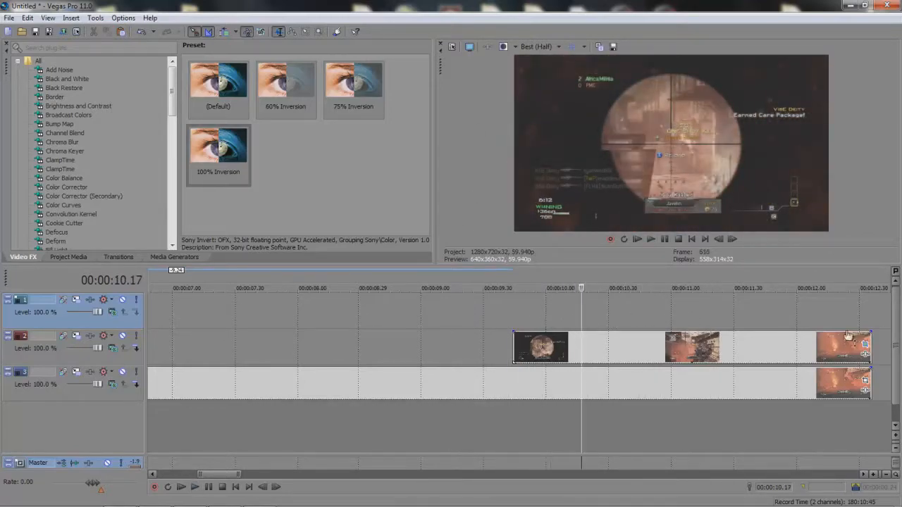
{"action": "left_click", "coordinate": [866, 346]}
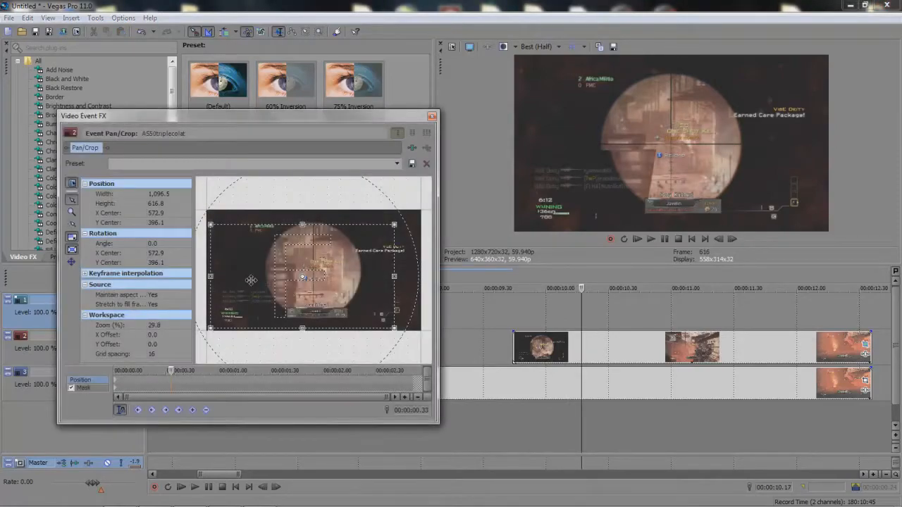
{"action": "left_click", "coordinate": [187, 384]}
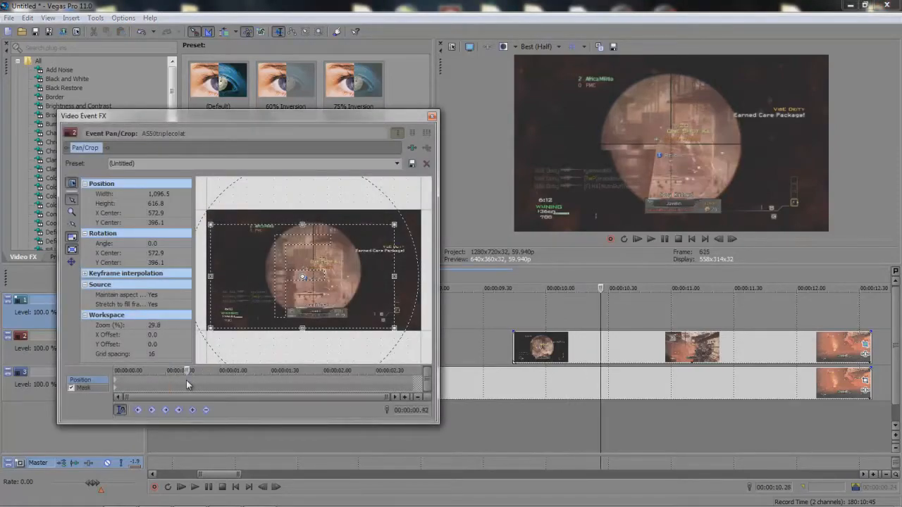
{"action": "right_click", "coordinate": [292, 235]}
{"action": "left_click", "coordinate": [310, 246]}
{"action": "right_click", "coordinate": [293, 246]}
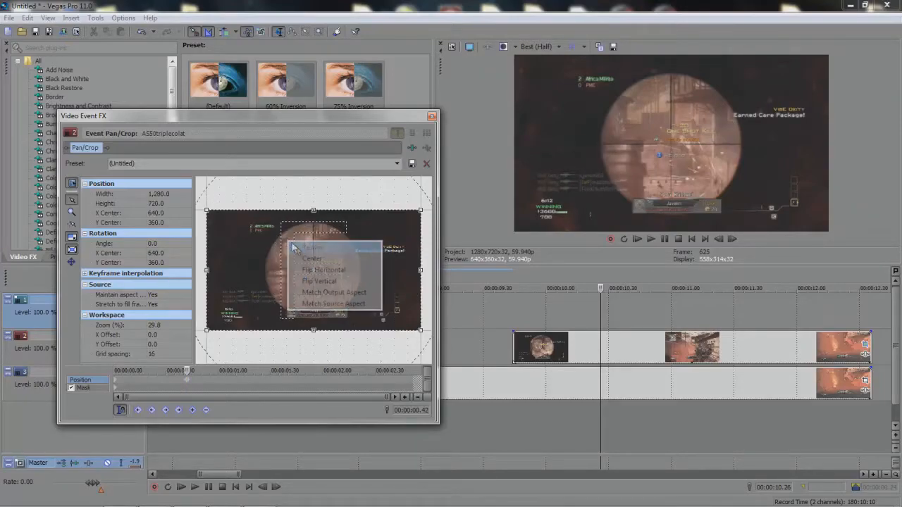
{"action": "left_click", "coordinate": [432, 115]}
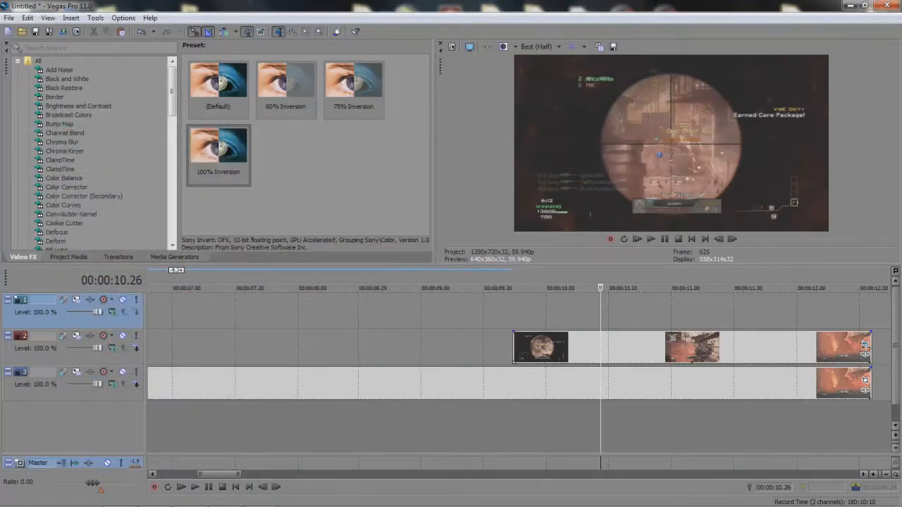
Preview the track 2 clip's Pan/Crop movement from its first position keyframe towards the second and close the settings
{"action": "left_click", "coordinate": [865, 346]}
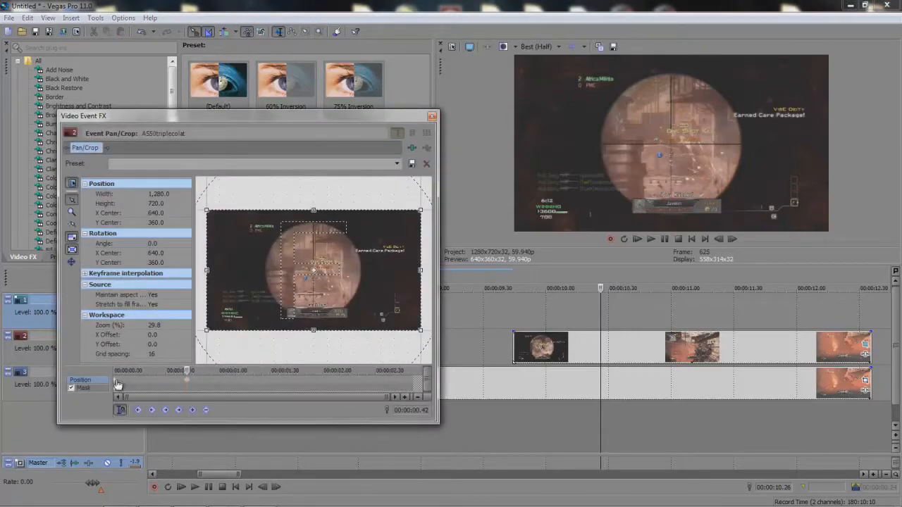
{"action": "left_click", "coordinate": [117, 382]}
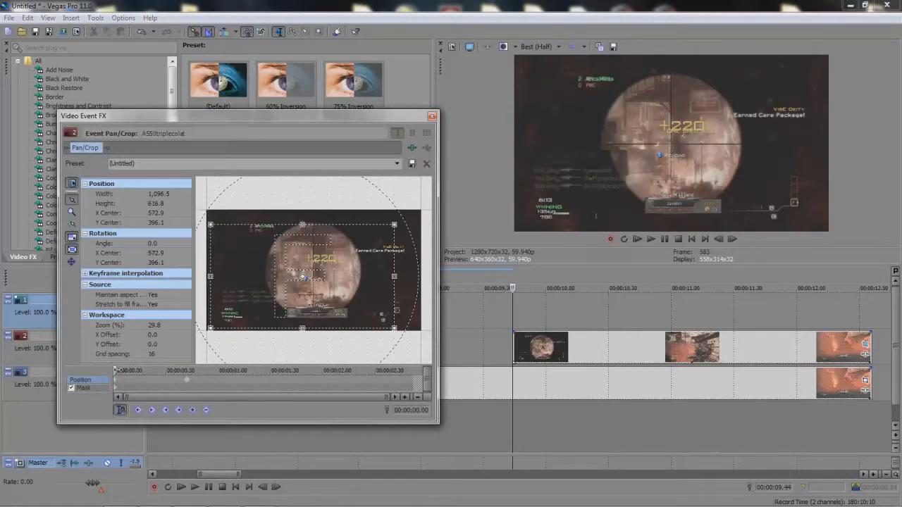
{"action": "key", "text": "space"}
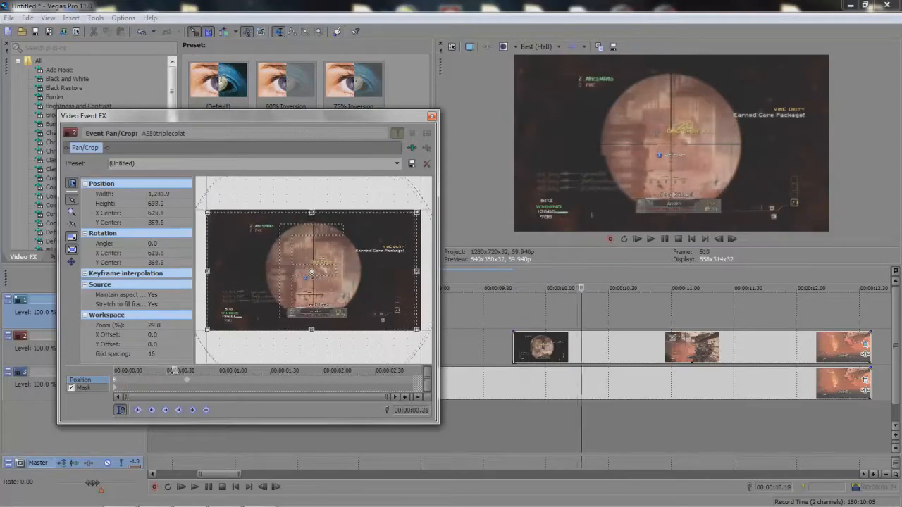
{"action": "left_click", "coordinate": [432, 116]}
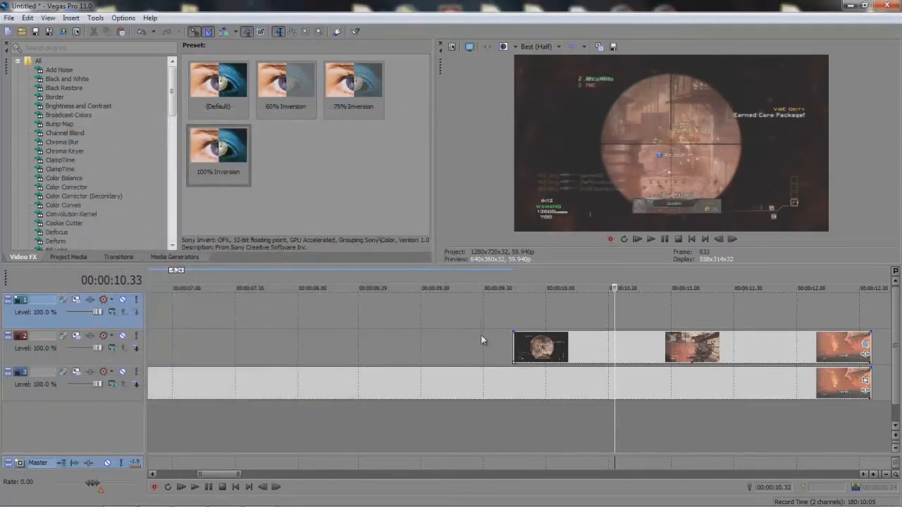
Play back the timeline from 00:00:09.29 to examine the masked text's zoom at the kill
{"action": "left_click", "coordinate": [481, 334]}
{"action": "key", "text": "space"}
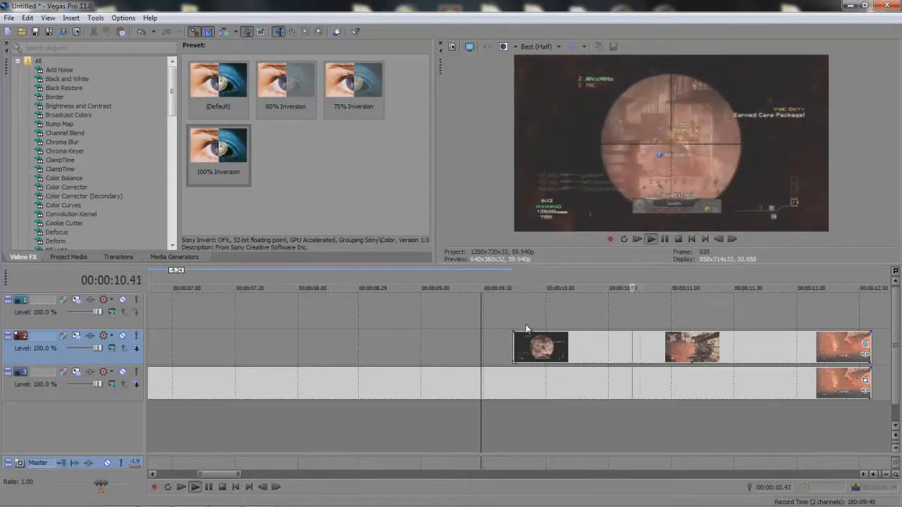
{"action": "key", "text": "space"}
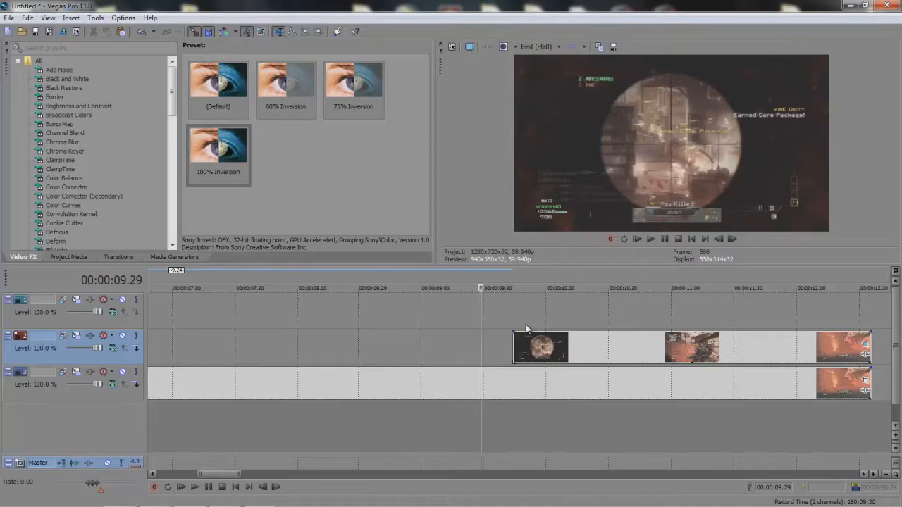
Remove the duplicate clip from track 2 and move the track 3 gameplay clip so its kill lines up with marker 1 at 00:00:16.10
{"action": "scroll", "coordinate": [536, 346], "scroll_direction": "down", "scroll_amount": 3}
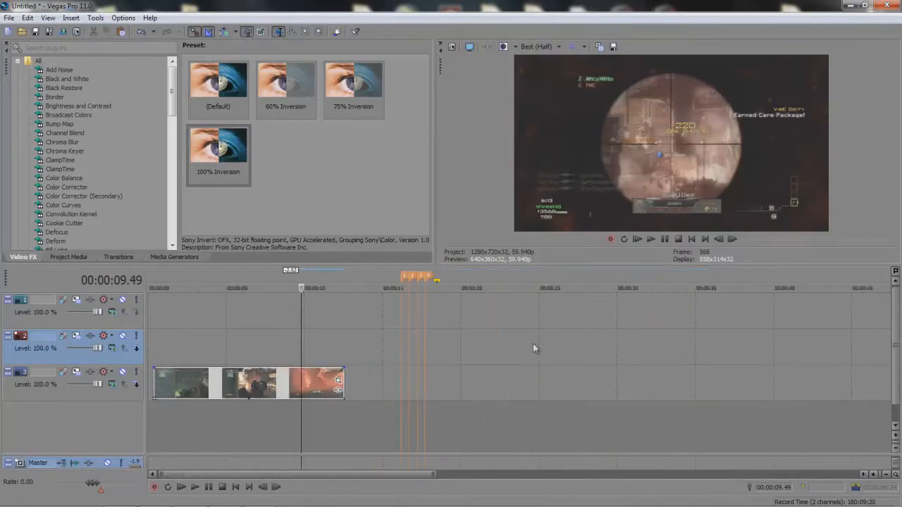
{"action": "left_click_drag", "start_coordinate": [316, 381], "coordinate": [375, 381]}
{"action": "left_click", "coordinate": [400, 359]}
{"action": "scroll", "coordinate": [464, 328], "scroll_direction": "up", "scroll_amount": 4}
{"action": "scroll", "coordinate": [552, 301], "scroll_direction": "up", "scroll_amount": 2}
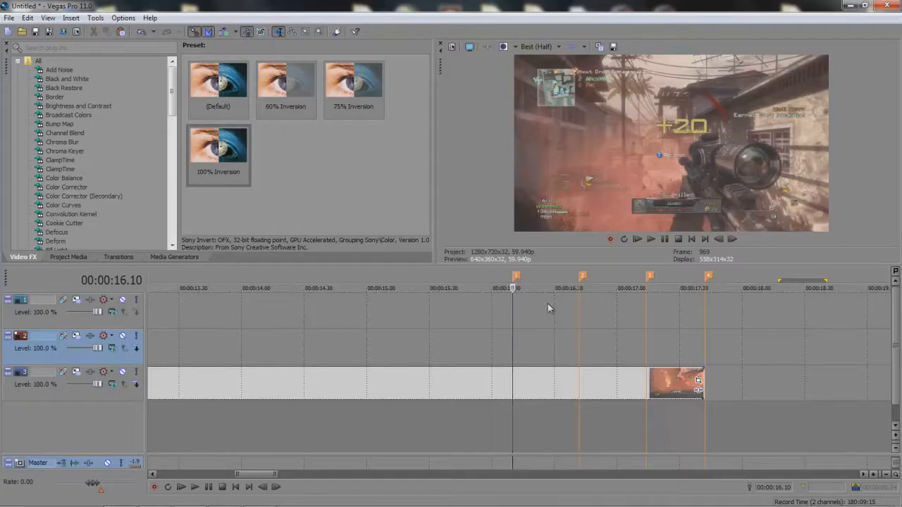
{"action": "left_click_drag", "start_coordinate": [534, 382], "coordinate": [754, 374]}
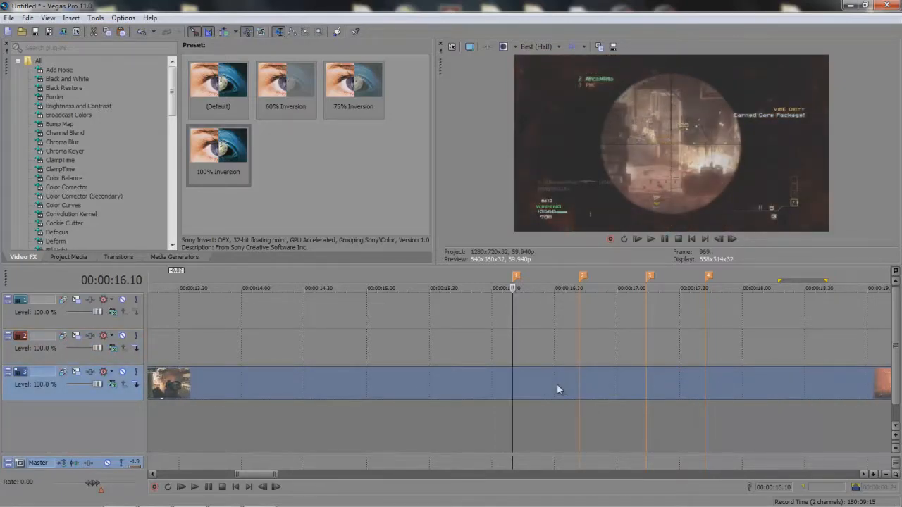
{"action": "left_click", "coordinate": [706, 390]}
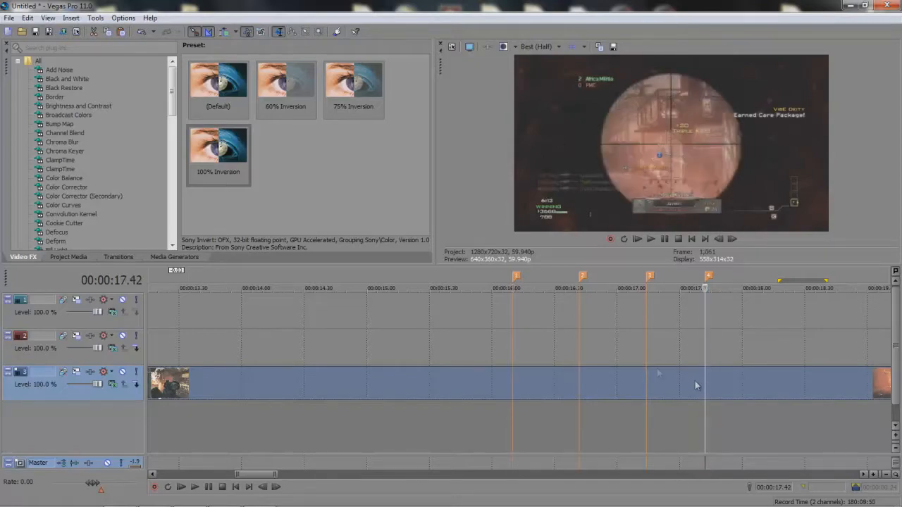
{"action": "left_click", "coordinate": [510, 379]}
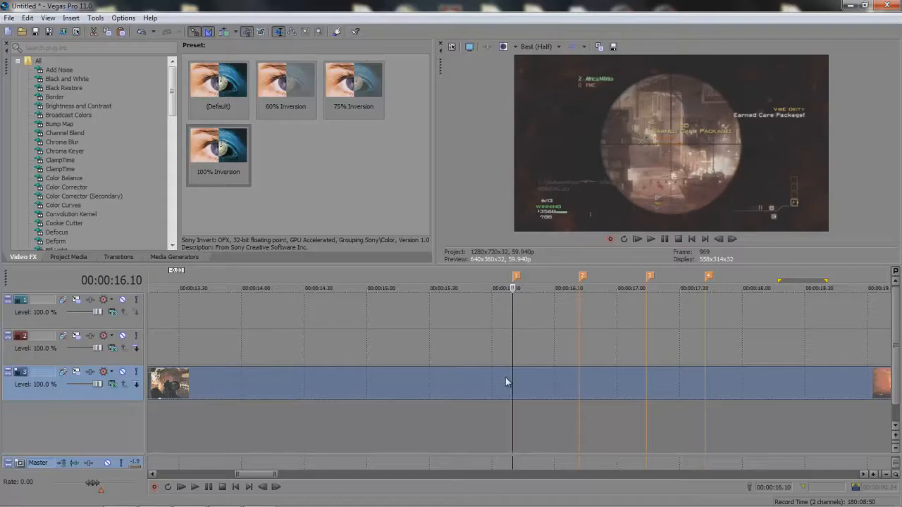
{"action": "left_click", "coordinate": [505, 377]}
Insert two new video tracks above the existing tracks
{"action": "scroll", "coordinate": [505, 378], "scroll_direction": "down", "scroll_amount": 5}
{"action": "right_click", "coordinate": [453, 309]}
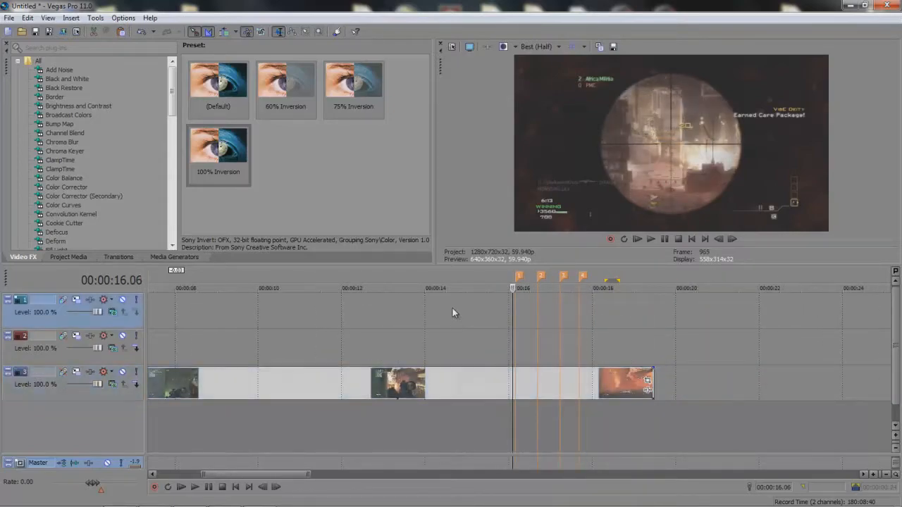
{"action": "left_click", "coordinate": [479, 335]}
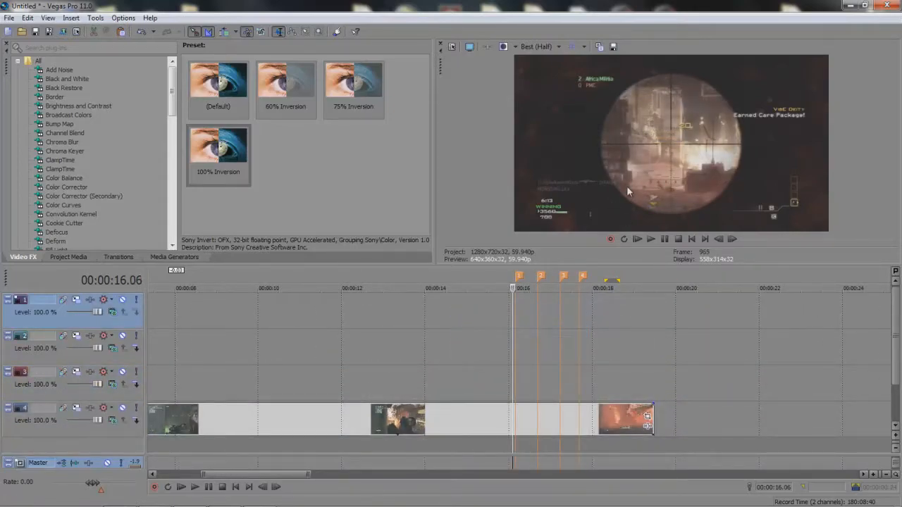
{"action": "right_click", "coordinate": [467, 306]}
{"action": "left_click", "coordinate": [480, 332]}
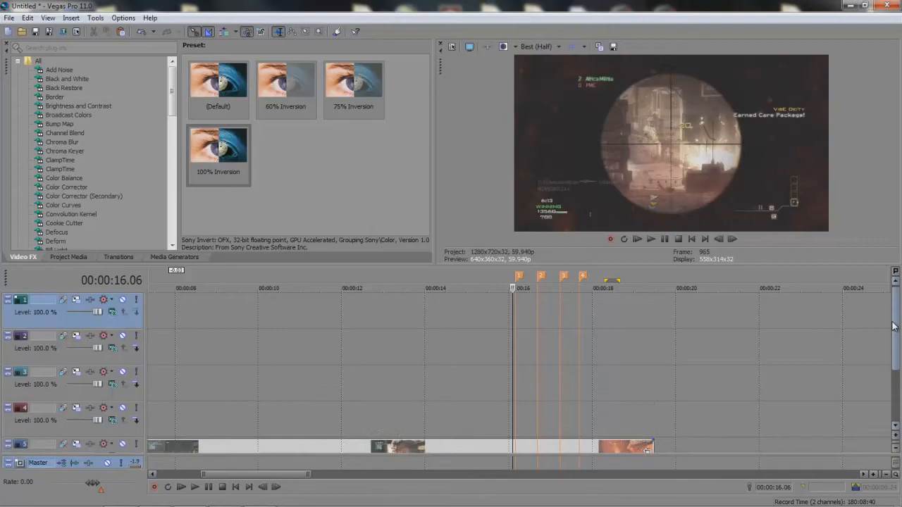
Copy the track 5 gameplay clip and paste the duplicate onto track 4, aligned with the original's start
{"action": "left_click", "coordinate": [433, 447]}
{"action": "scroll", "coordinate": [265, 409], "scroll_direction": "down", "scroll_amount": 2}
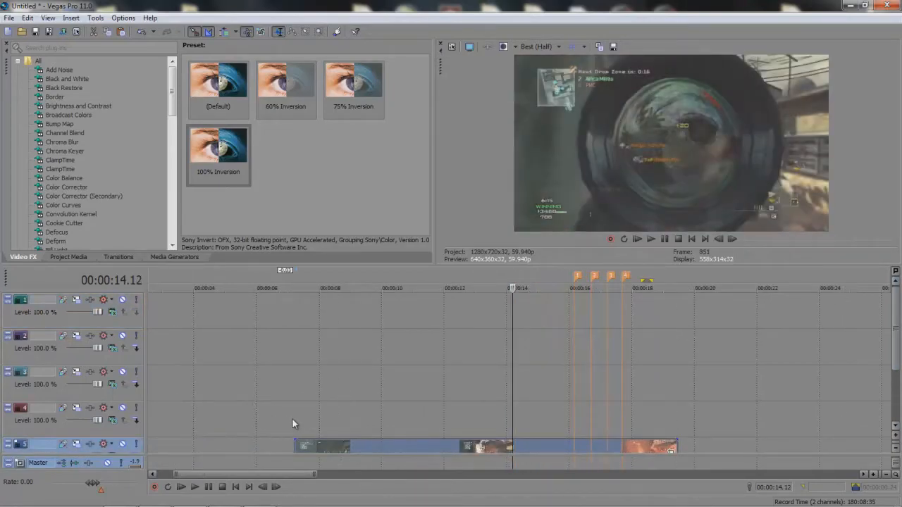
{"action": "left_click", "coordinate": [293, 420]}
{"action": "key", "text": "ctrl+v"}
{"action": "left_click_drag", "start_coordinate": [343, 341], "coordinate": [320, 343]}
Split the track 4 duplicate at marker 1, 00:00:16.10, and delete the portion before the split
{"action": "left_click", "coordinate": [571, 390]}
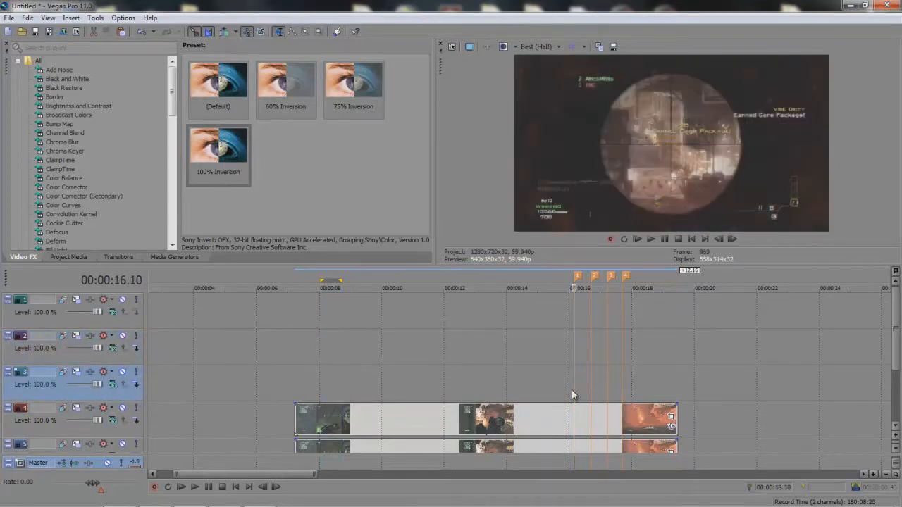
{"action": "scroll", "coordinate": [584, 379], "scroll_direction": "up", "scroll_amount": 3}
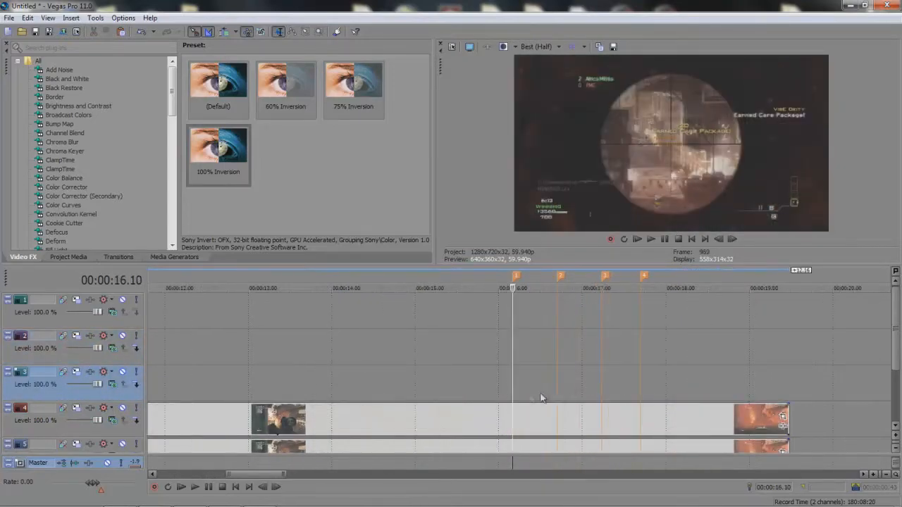
{"action": "left_click", "coordinate": [513, 414]}
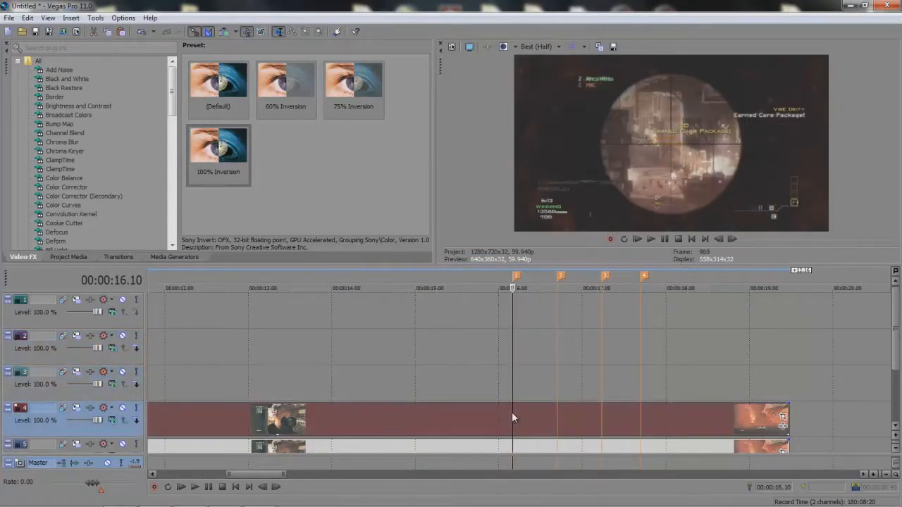
{"action": "key", "text": "s"}
{"action": "left_click", "coordinate": [488, 414]}
{"action": "key", "text": "Delete"}
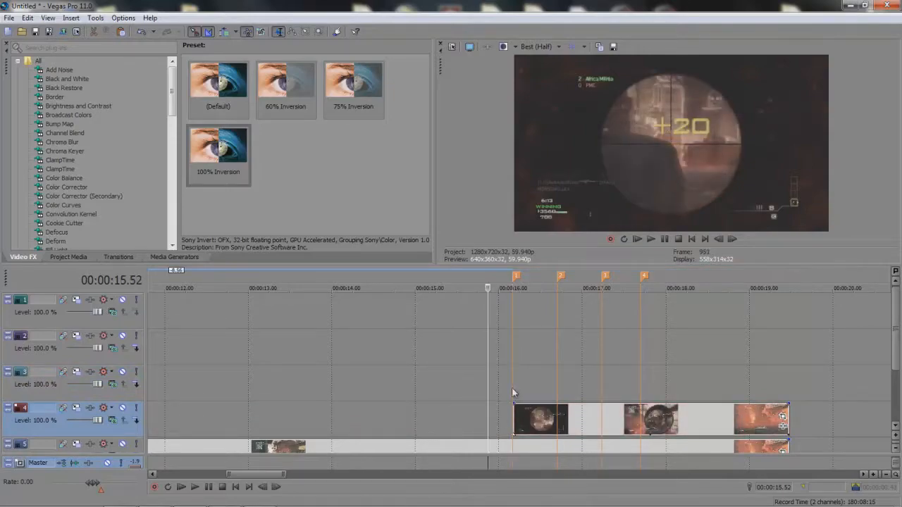
Enable masking in the track 4 clip's Pan/Crop and draw a closed mask around the upper-left quarter of the scope circle
{"action": "left_click", "coordinate": [512, 387]}
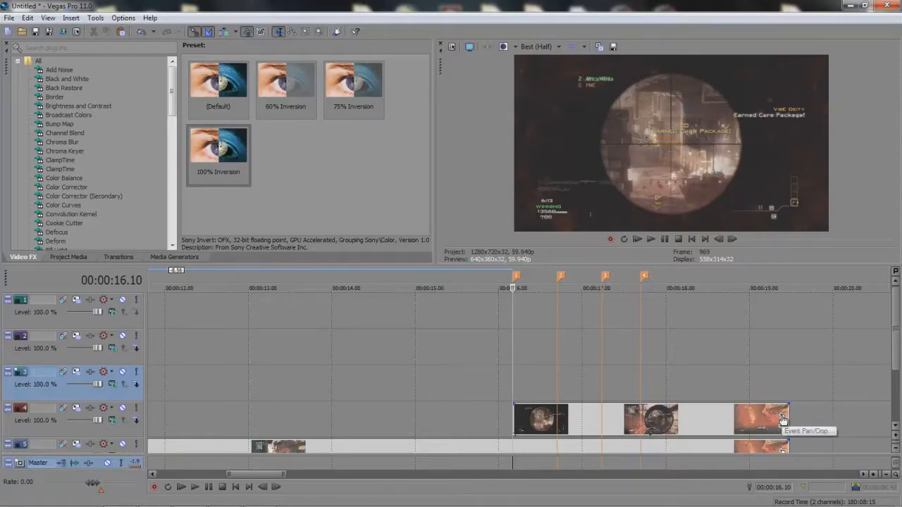
{"action": "left_click", "coordinate": [782, 420]}
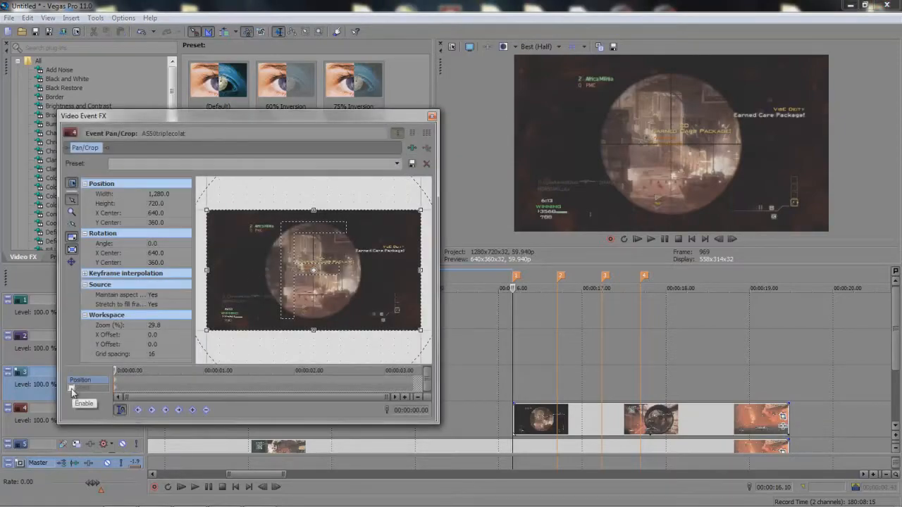
{"action": "left_click", "coordinate": [71, 388]}
{"action": "scroll", "coordinate": [262, 240], "scroll_direction": "up", "scroll_amount": 4}
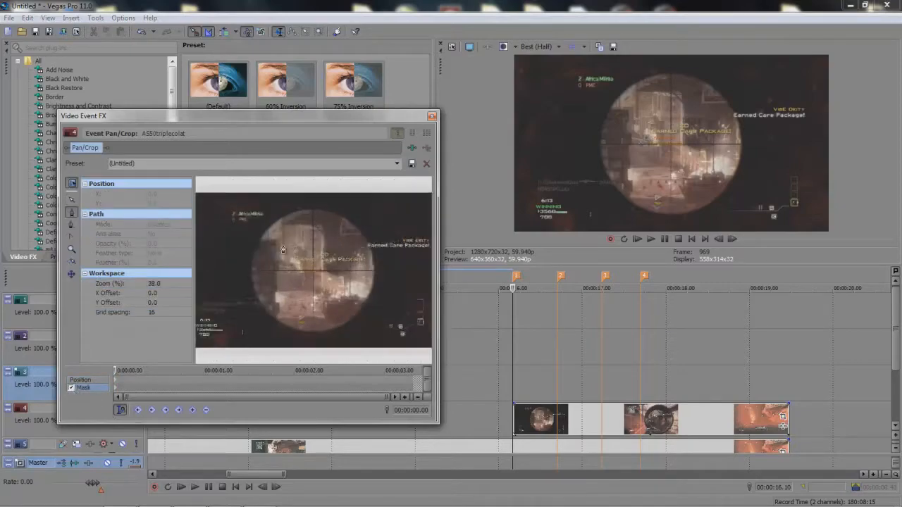
{"action": "left_click_drag", "start_coordinate": [261, 239], "coordinate": [280, 252]}
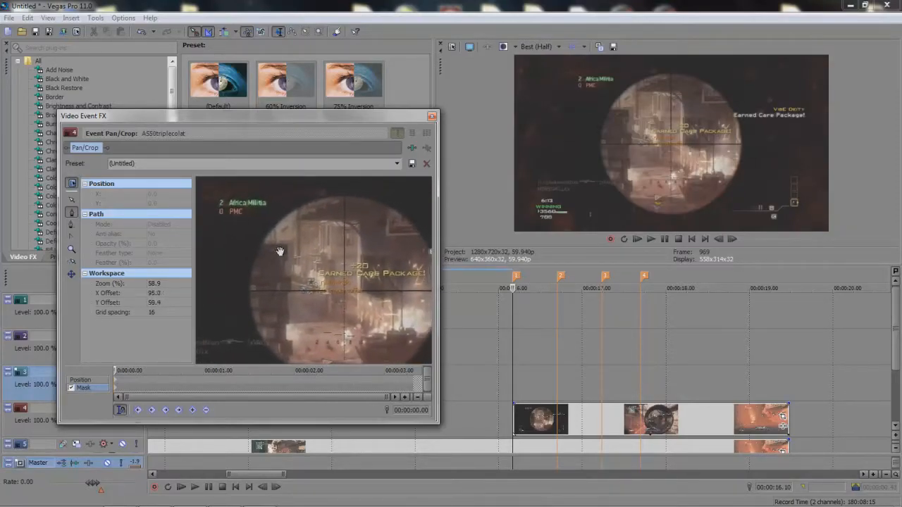
{"action": "scroll", "coordinate": [282, 281], "scroll_direction": "up", "scroll_amount": 3}
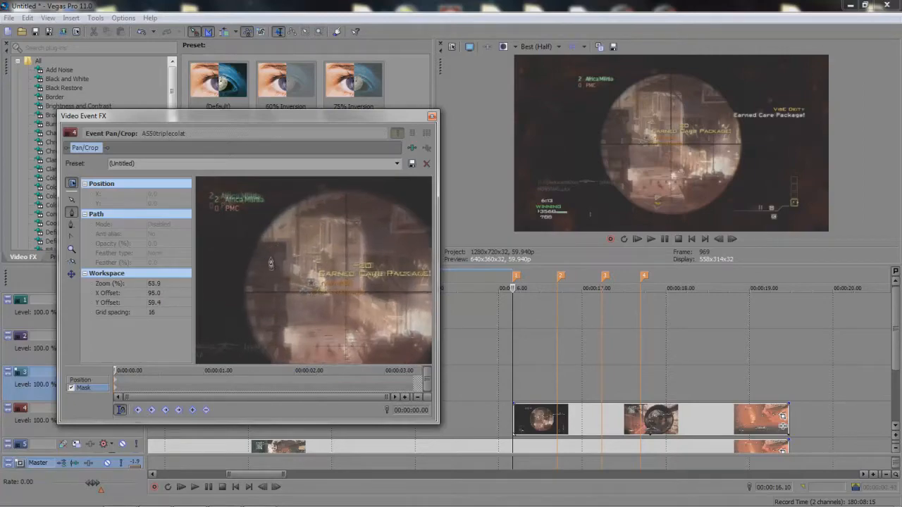
{"action": "left_click", "coordinate": [239, 295]}
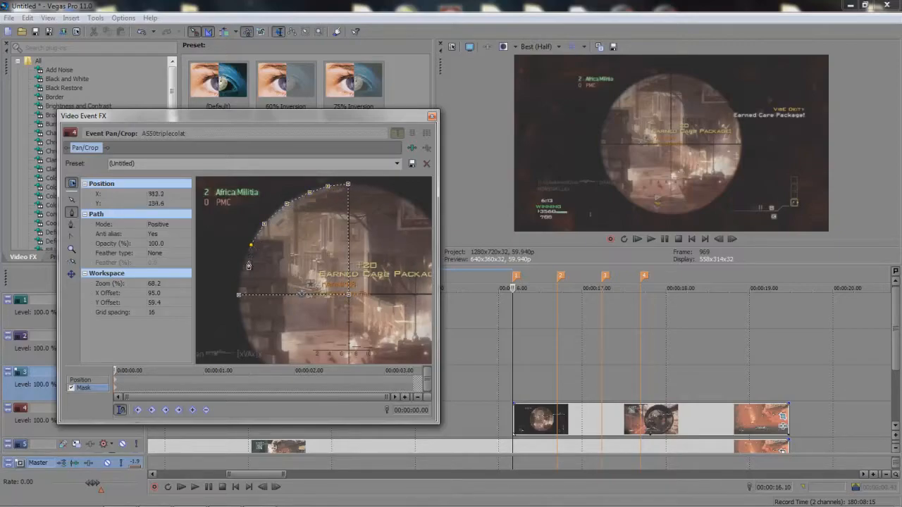
{"action": "left_click", "coordinate": [240, 275]}
{"action": "left_click", "coordinate": [239, 295]}
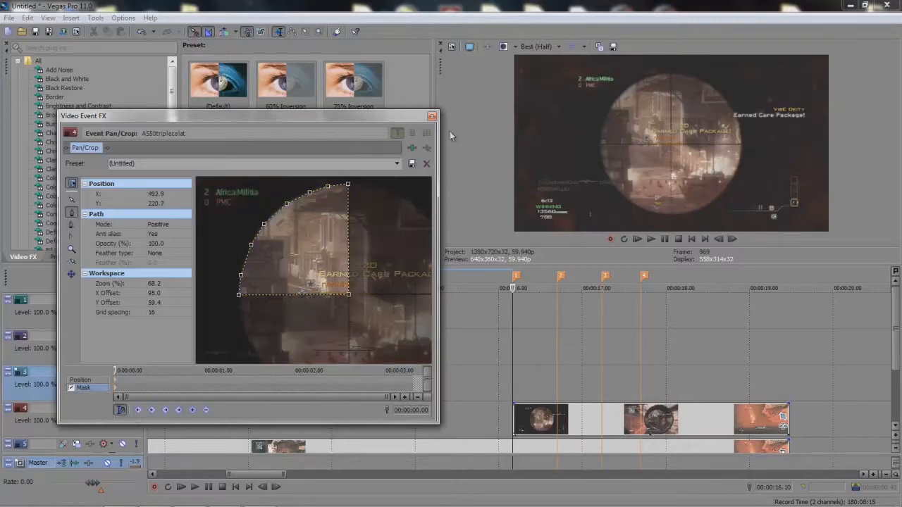
{"action": "scroll", "coordinate": [274, 303], "scroll_direction": "down", "scroll_amount": 2}
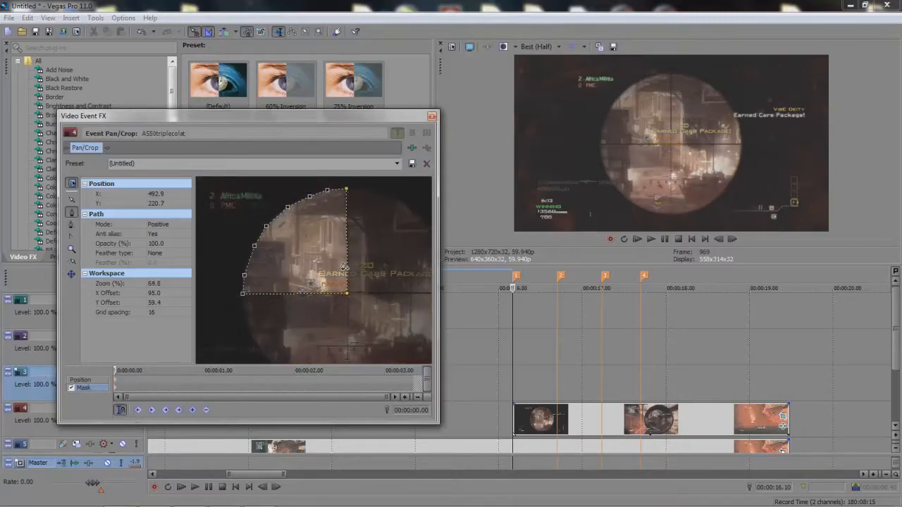
Shrink the clip's starting position frame to about 1,067.3 by 600.4, keeping it centred at 640, 360
{"action": "left_click", "coordinate": [73, 380]}
{"action": "scroll", "coordinate": [405, 212], "scroll_direction": "down", "scroll_amount": 4}
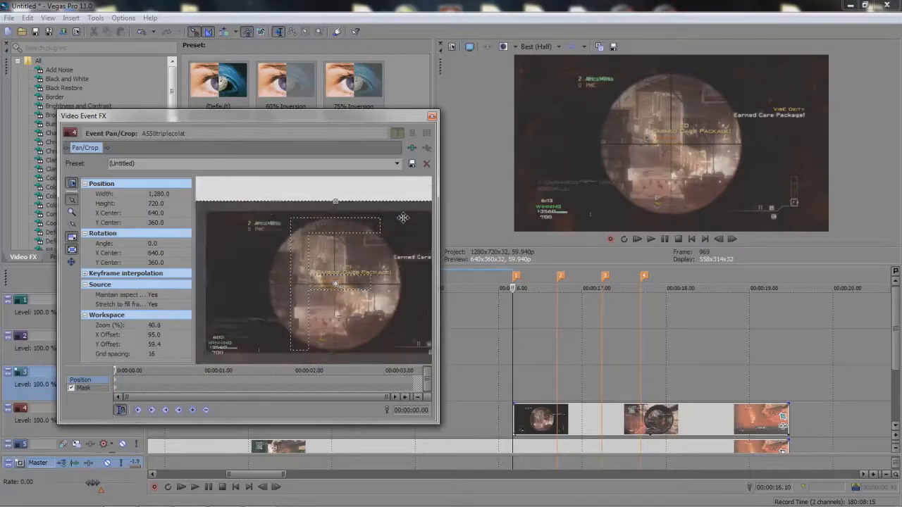
{"action": "left_click_drag", "start_coordinate": [419, 230], "coordinate": [404, 237]}
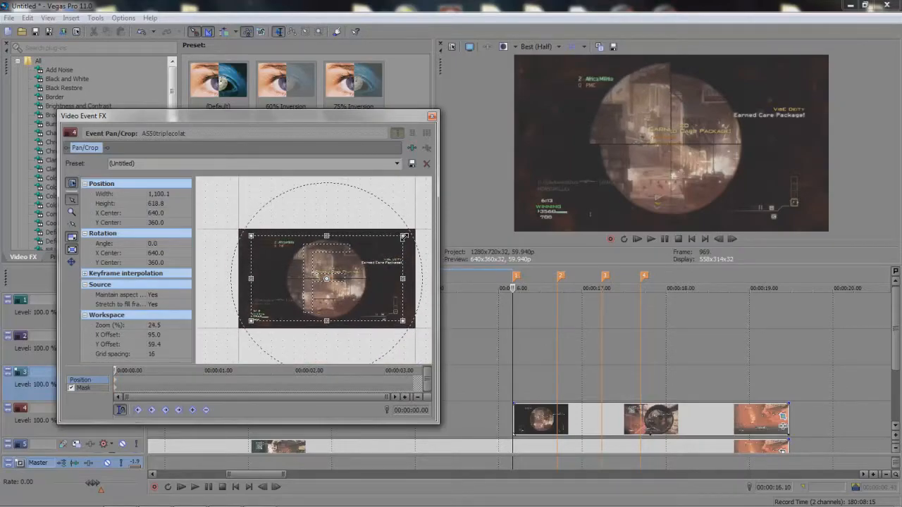
{"action": "left_click_drag", "start_coordinate": [363, 265], "coordinate": [360, 267]}
{"action": "right_click", "coordinate": [356, 273]}
{"action": "left_click", "coordinate": [369, 279]}
{"action": "left_click_drag", "start_coordinate": [414, 230], "coordinate": [401, 235]}
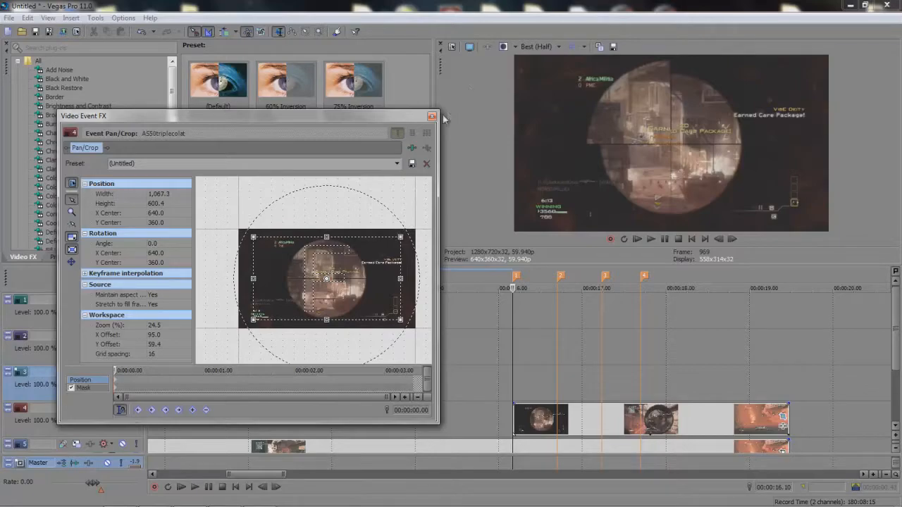
Restore the position frame to 1,280 by 720 at 00:00:00.32 on marker 2, check both keyframes, and close the Pan/Crop settings
{"action": "left_click", "coordinate": [558, 421]}
{"action": "right_click", "coordinate": [323, 260]}
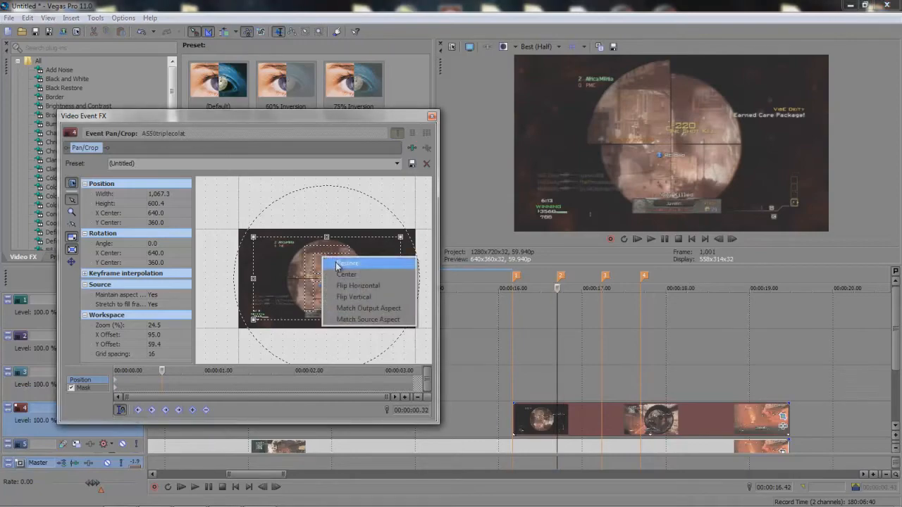
{"action": "left_click", "coordinate": [345, 264]}
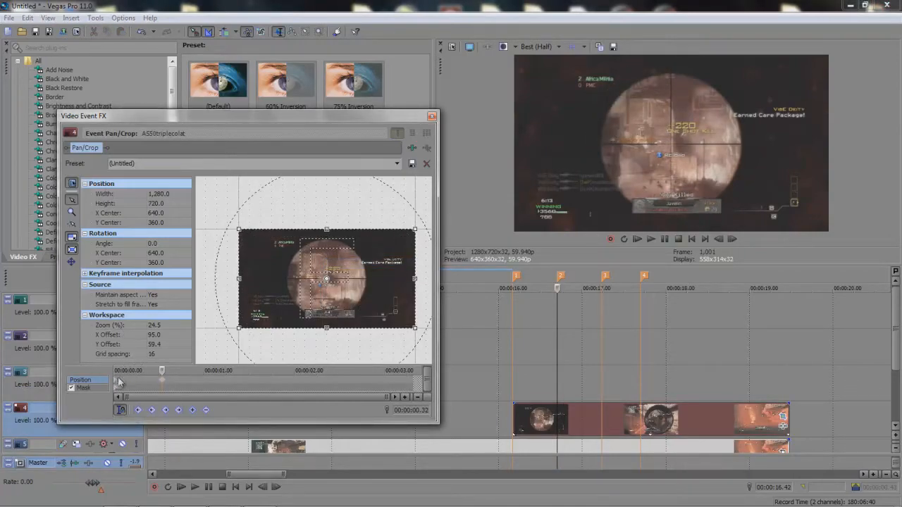
{"action": "left_click", "coordinate": [117, 384]}
{"action": "scroll", "coordinate": [264, 276], "scroll_direction": "up", "scroll_amount": 2}
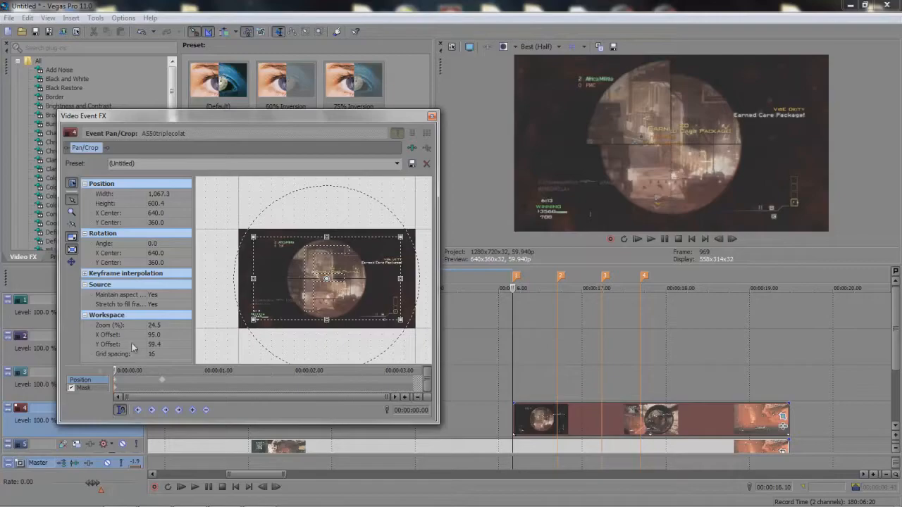
{"action": "left_click", "coordinate": [162, 383]}
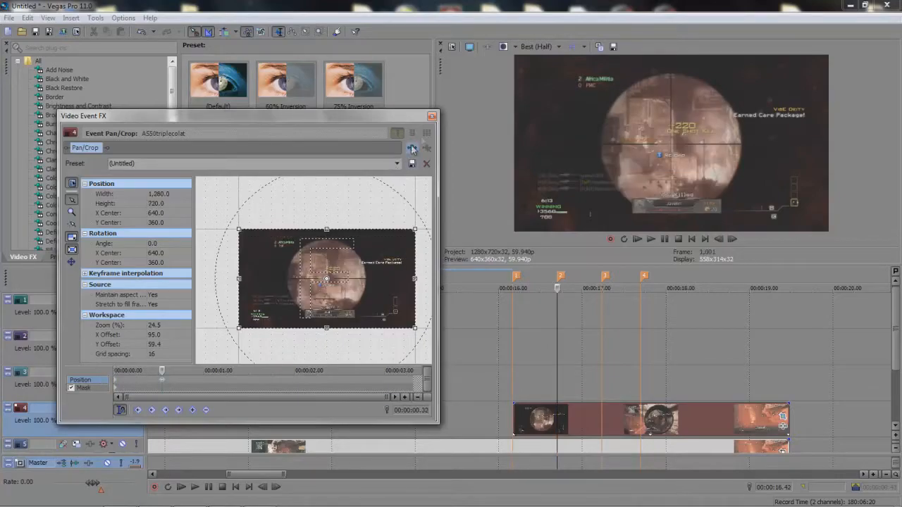
{"action": "left_click", "coordinate": [432, 117]}
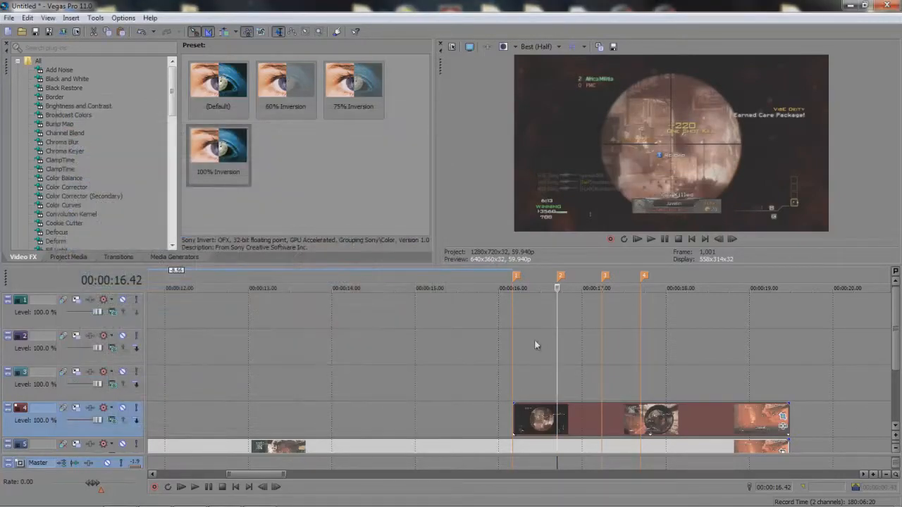
Copy the full clip on track 5 and paste aligned duplicates at its start on tracks 3, 2 and 1
{"action": "left_click", "coordinate": [511, 376]}
{"action": "left_click", "coordinate": [541, 419]}
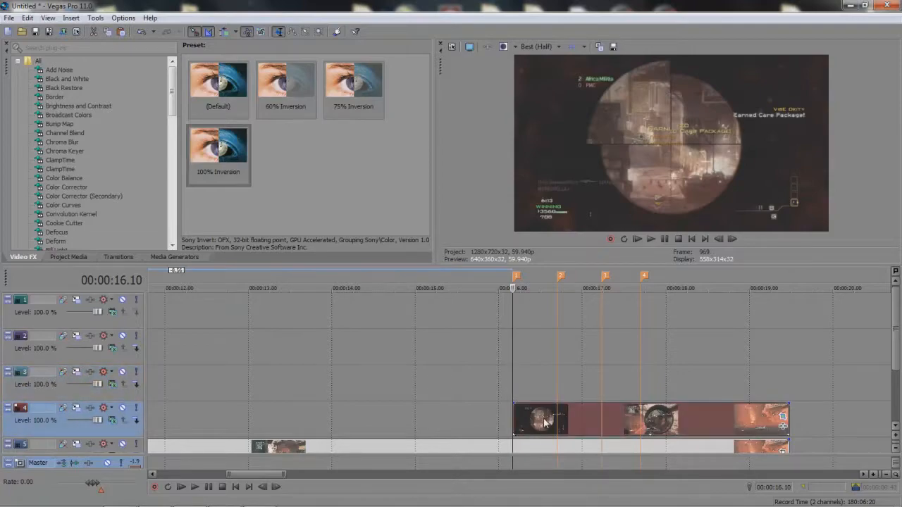
{"action": "left_click", "coordinate": [489, 444]}
{"action": "scroll", "coordinate": [429, 396], "scroll_direction": "down", "scroll_amount": 3}
{"action": "key", "text": "ctrl+c"}
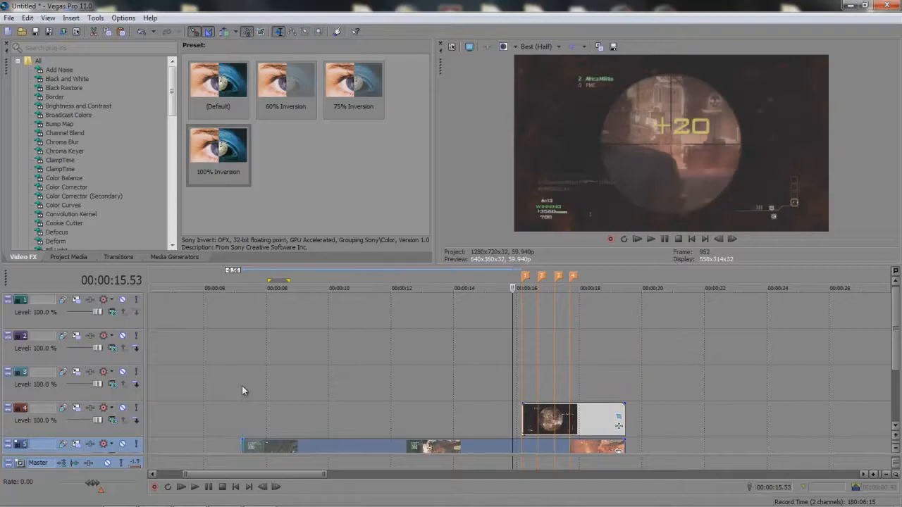
{"action": "left_click", "coordinate": [242, 385]}
{"action": "key", "text": "ctrl+v"}
{"action": "left_click", "coordinate": [240, 346]}
{"action": "key", "text": "ctrl+v"}
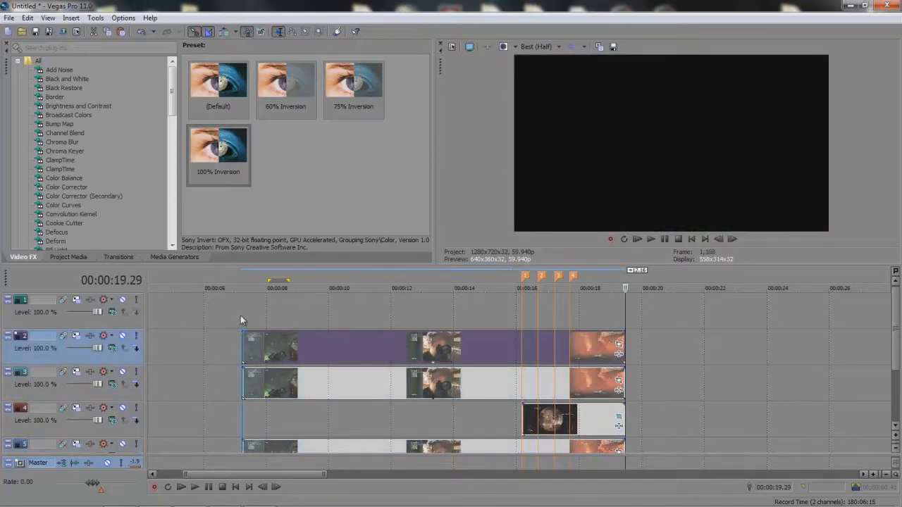
{"action": "left_click", "coordinate": [241, 316]}
{"action": "key", "text": "ctrl+v"}
Split the duplicates at successive markers: track 3 at marker 2, track 2 at marker 3, and track 1 at marker 4
{"action": "left_click", "coordinate": [540, 381]}
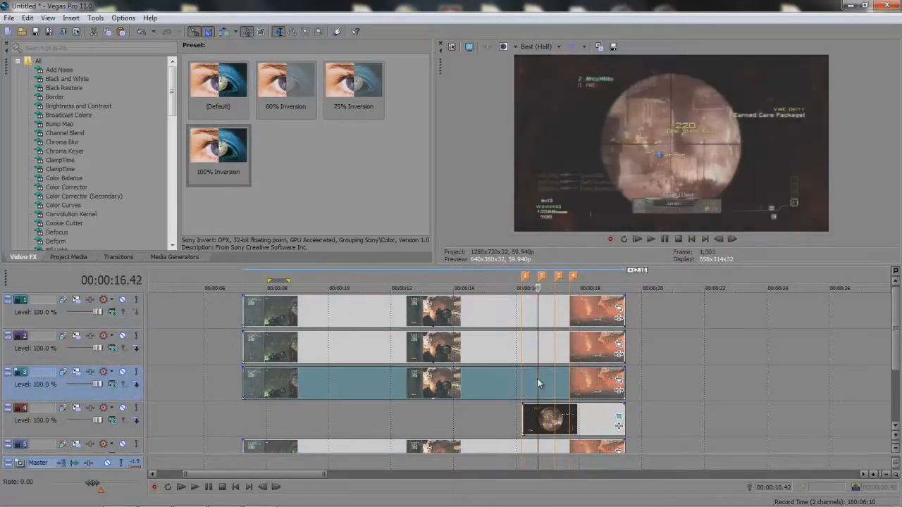
{"action": "key", "text": "s"}
{"action": "left_click", "coordinate": [556, 351]}
{"action": "key", "text": "s"}
{"action": "left_click", "coordinate": [570, 315]}
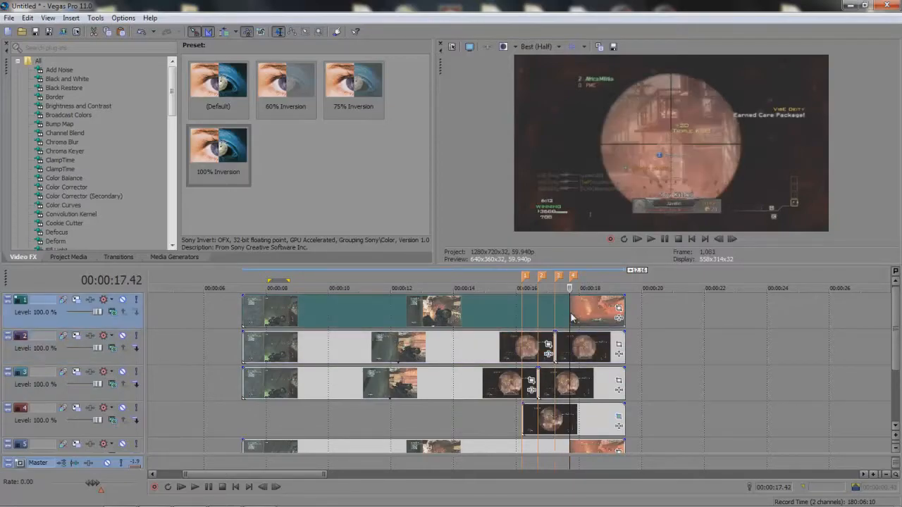
{"action": "key", "text": "s"}
Delete the portions before the splits on tracks 3, 2 and 1, and check each remaining clip's starting frame
{"action": "left_click", "coordinate": [483, 381]}
{"action": "key", "text": "Delete"}
{"action": "left_click", "coordinate": [468, 346]}
{"action": "key", "text": "Delete"}
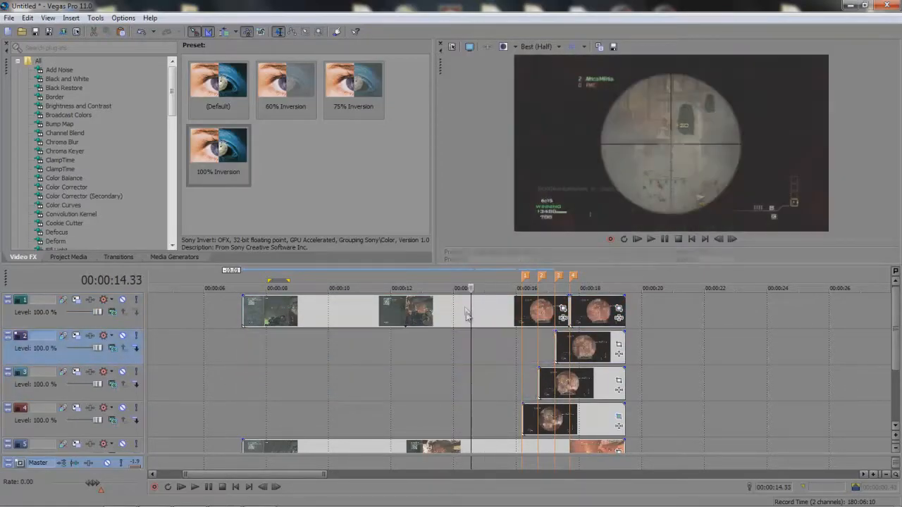
{"action": "left_click", "coordinate": [464, 306]}
{"action": "key", "text": "Delete"}
{"action": "left_click", "coordinate": [530, 384]}
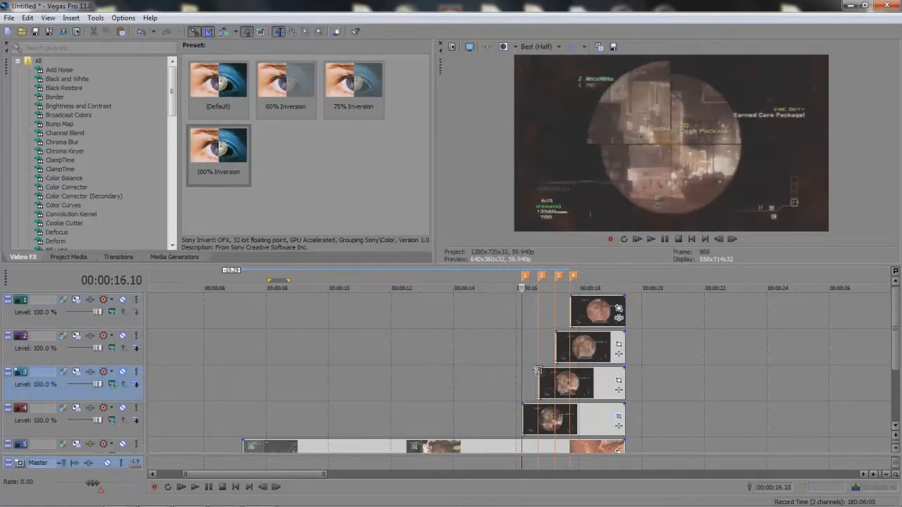
{"action": "left_click", "coordinate": [555, 349]}
{"action": "left_click", "coordinate": [569, 323]}
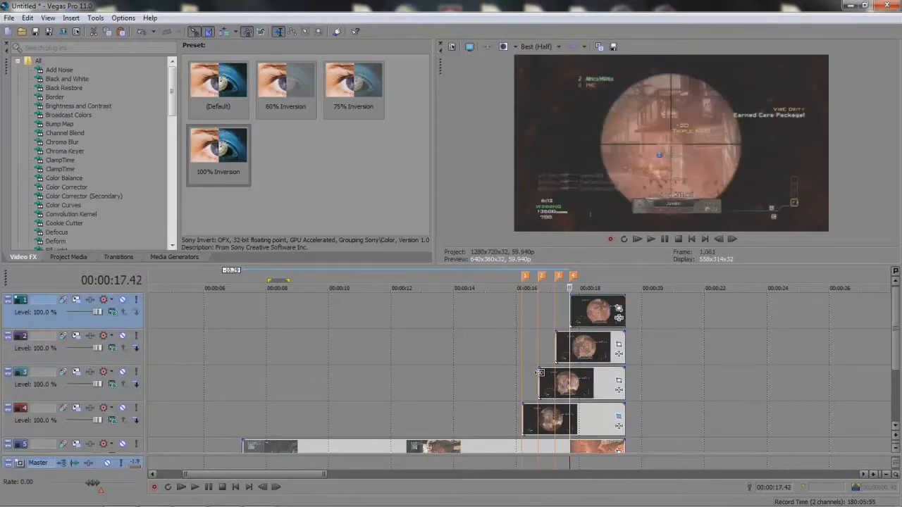
Enable masking in the track 3 clip's Pan/Crop and draw a closed mask around the upper-right quarter of the scope circle
{"action": "left_click", "coordinate": [540, 374]}
{"action": "left_click", "coordinate": [618, 383]}
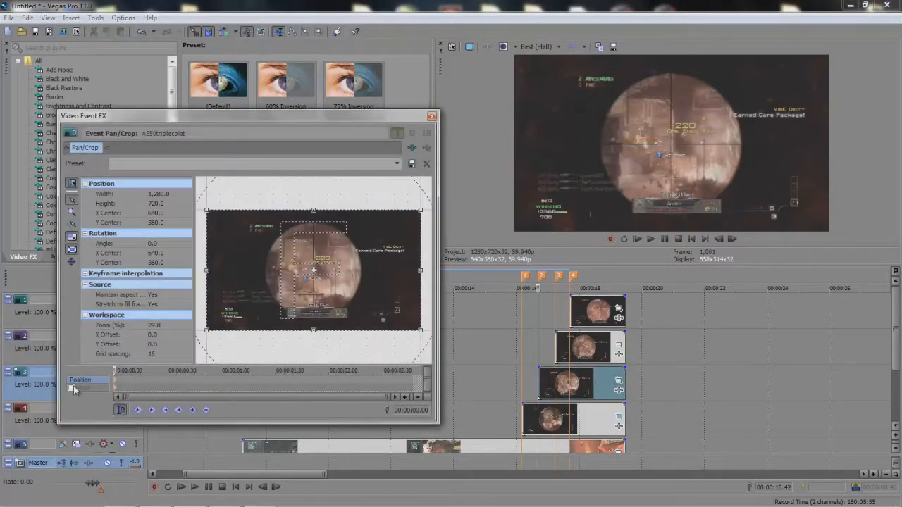
{"action": "scroll", "coordinate": [342, 255], "scroll_direction": "up", "scroll_amount": 2}
{"action": "scroll", "coordinate": [343, 255], "scroll_direction": "up", "scroll_amount": 2}
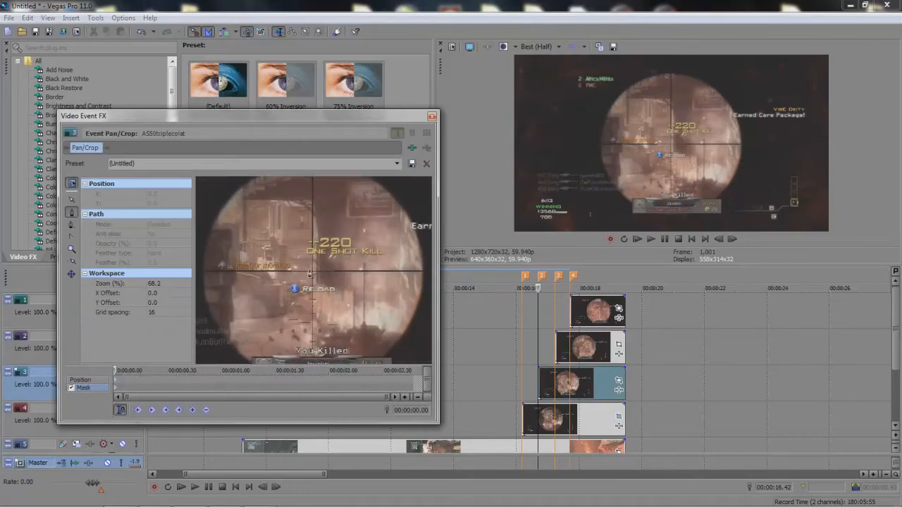
{"action": "left_click", "coordinate": [312, 272]}
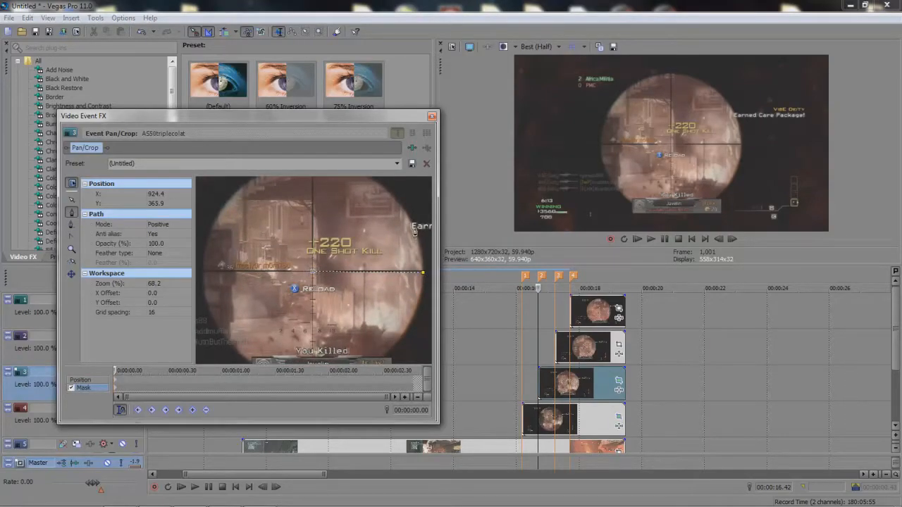
{"action": "scroll", "coordinate": [338, 186], "scroll_direction": "down", "scroll_amount": 3}
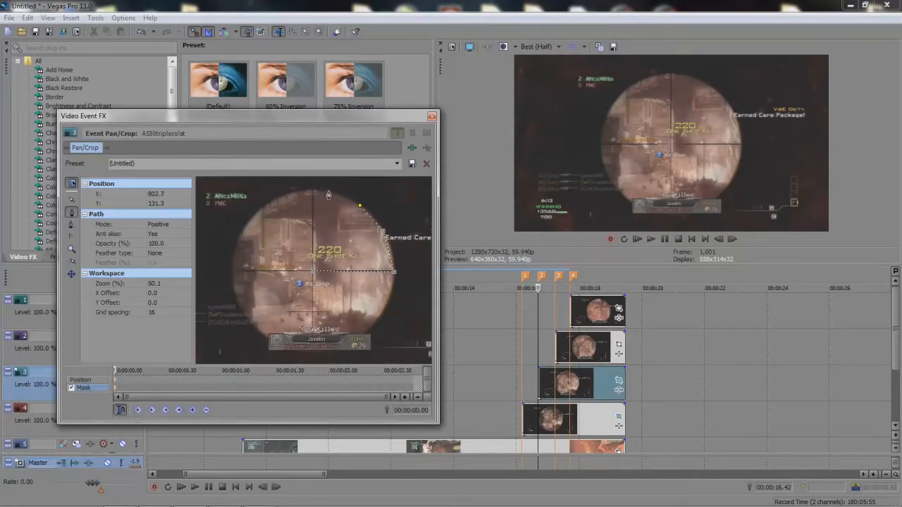
{"action": "left_click", "coordinate": [315, 270]}
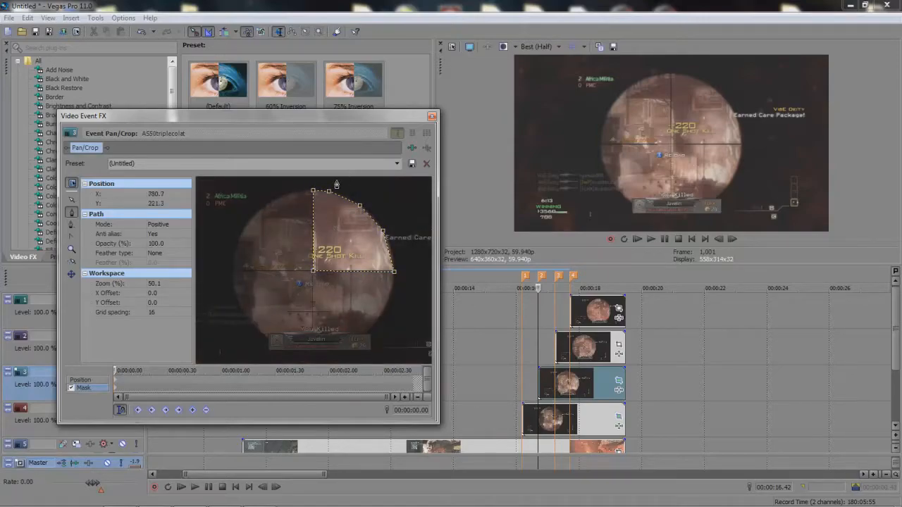
Shrink the track 3 clip's starting position frame to about 1,029 by 578.8, keeping it centred at 640, 360
{"action": "left_click", "coordinate": [80, 382]}
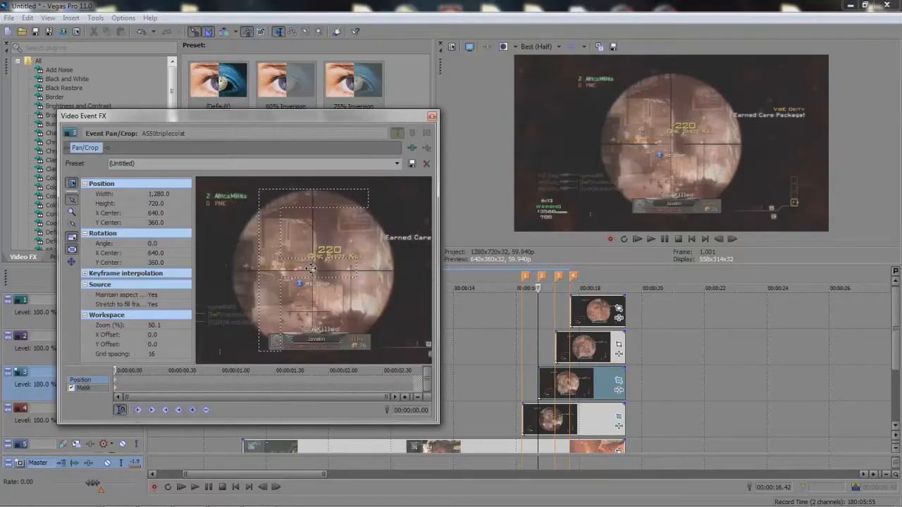
{"action": "scroll", "coordinate": [386, 205], "scroll_direction": "down", "scroll_amount": 4}
{"action": "left_click_drag", "start_coordinate": [411, 214], "coordinate": [392, 225]}
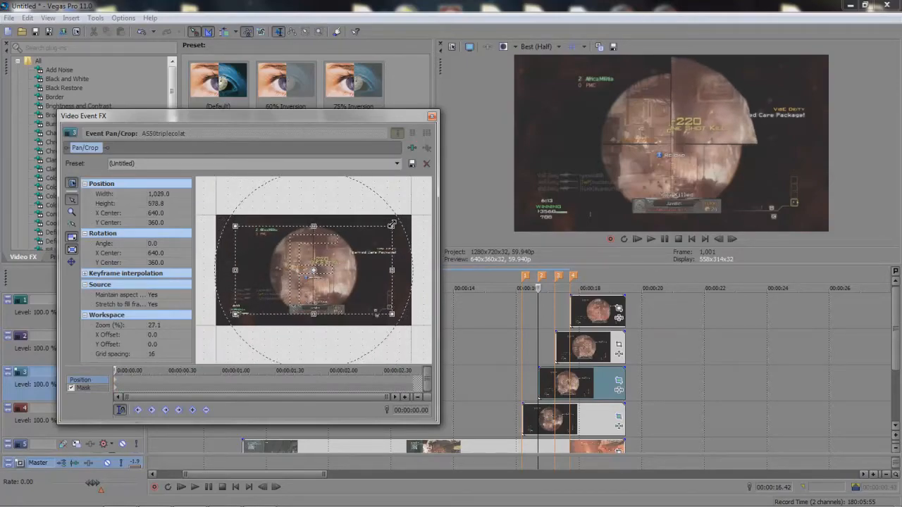
Restore the track 3 clip's position frame to 1,280 by 720 at 00:00:00.32 on marker 3, and close the Pan/Crop settings
{"action": "left_click", "coordinate": [556, 381]}
{"action": "right_click", "coordinate": [354, 246]}
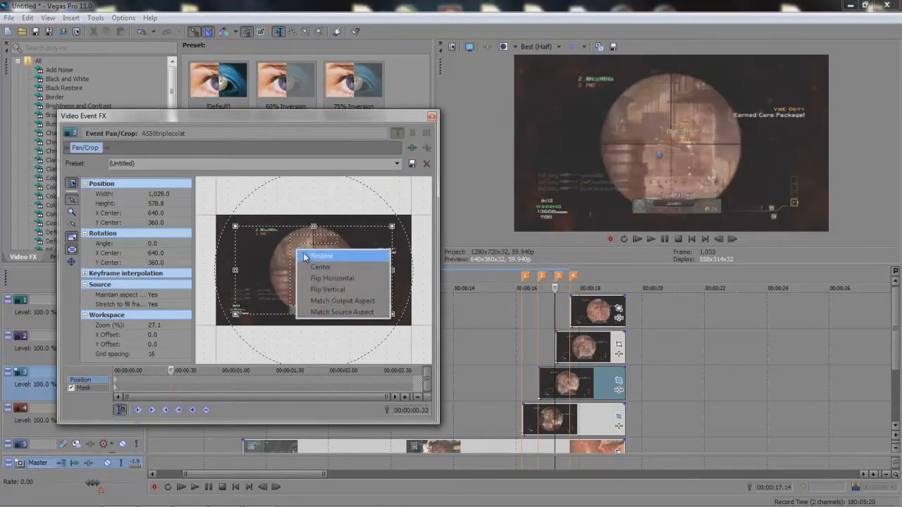
{"action": "left_click", "coordinate": [374, 257]}
{"action": "left_click", "coordinate": [432, 117]}
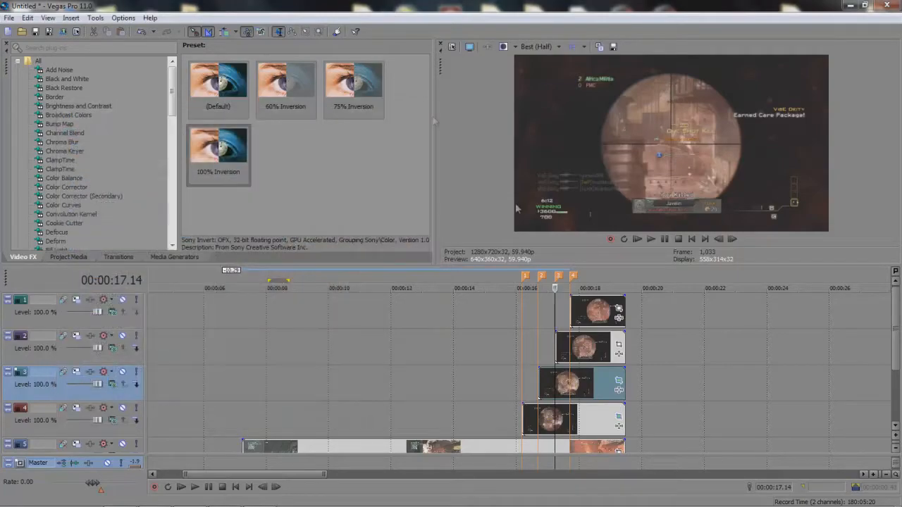
Play the timeline from just before marker 1 to review the pop-out effects
{"action": "left_click", "coordinate": [523, 347]}
{"action": "scroll", "coordinate": [525, 343], "scroll_direction": "up", "scroll_amount": 3}
{"action": "left_click_drag", "start_coordinate": [513, 346], "coordinate": [779, 342]}
{"action": "left_click", "coordinate": [469, 365]}
{"action": "key", "text": "space"}
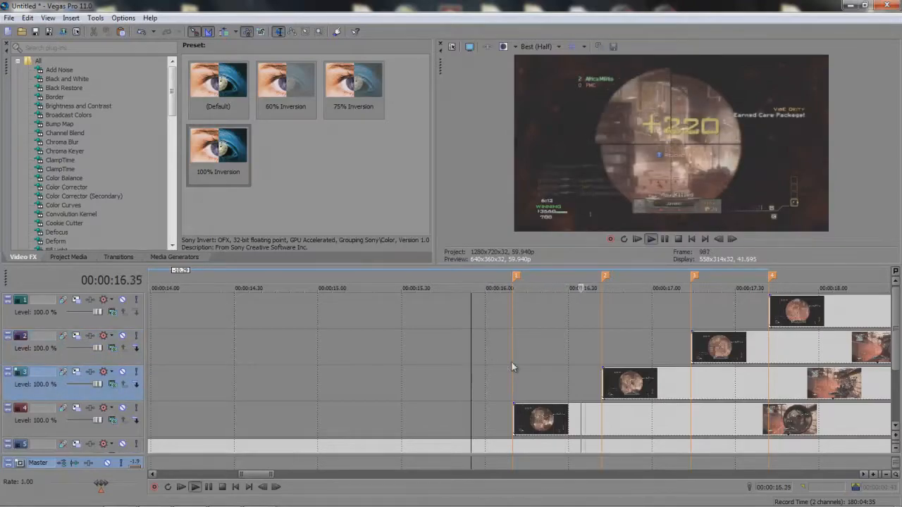
{"action": "key", "text": "space"}
Set the preview quality to Draft (Half) and replay the pop-outs several times to check their timing
{"action": "left_click", "coordinate": [558, 47]}
{"action": "mouse_move", "coordinate": [537, 62]}
{"action": "left_click", "coordinate": [608, 83]}
{"action": "left_click", "coordinate": [459, 344]}
{"action": "key", "text": "space"}
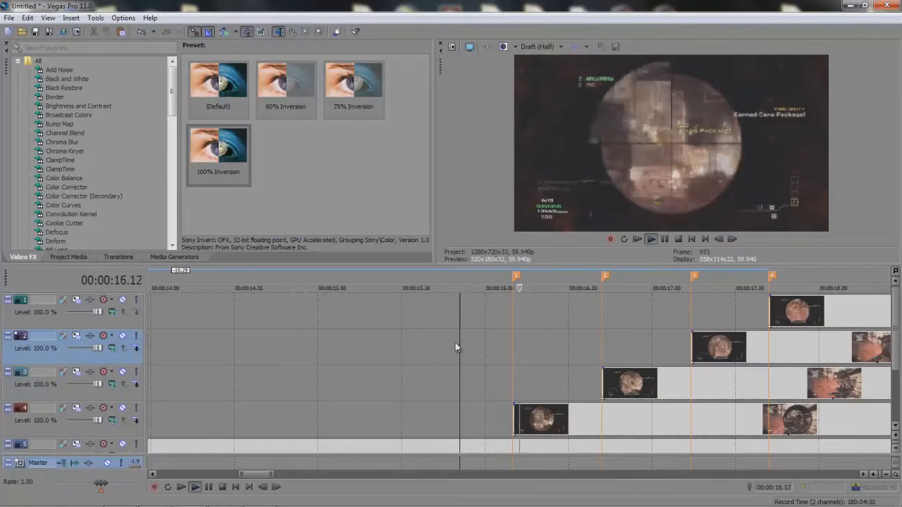
{"action": "key", "text": "space"}
{"action": "key", "text": "space"}
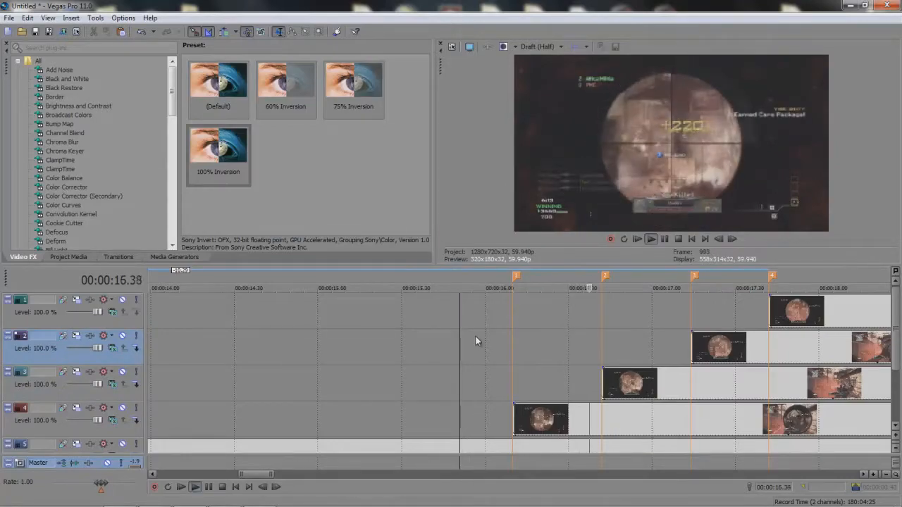
{"action": "key", "text": "space"}
{"action": "key", "text": "space"}
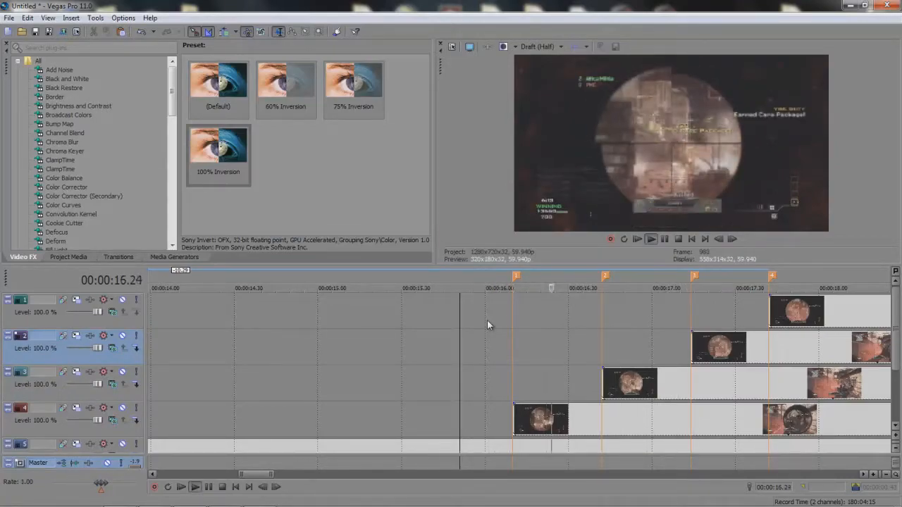
{"action": "key", "text": "space"}
Enable masking in the track 2 clip's Pan/Crop and draw a closed rectangular mask over the frame's upper-left quarter
{"action": "scroll", "coordinate": [487, 320], "scroll_direction": "down", "scroll_amount": 2}
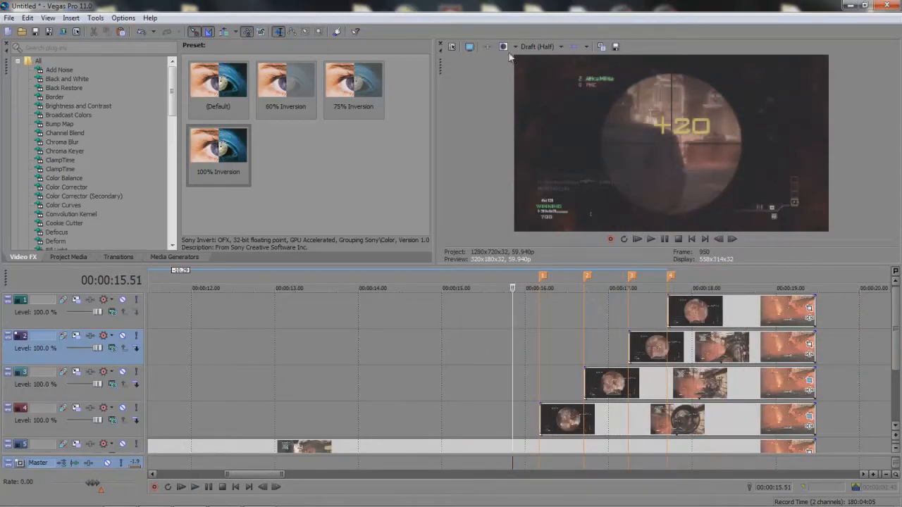
{"action": "left_click", "coordinate": [630, 345]}
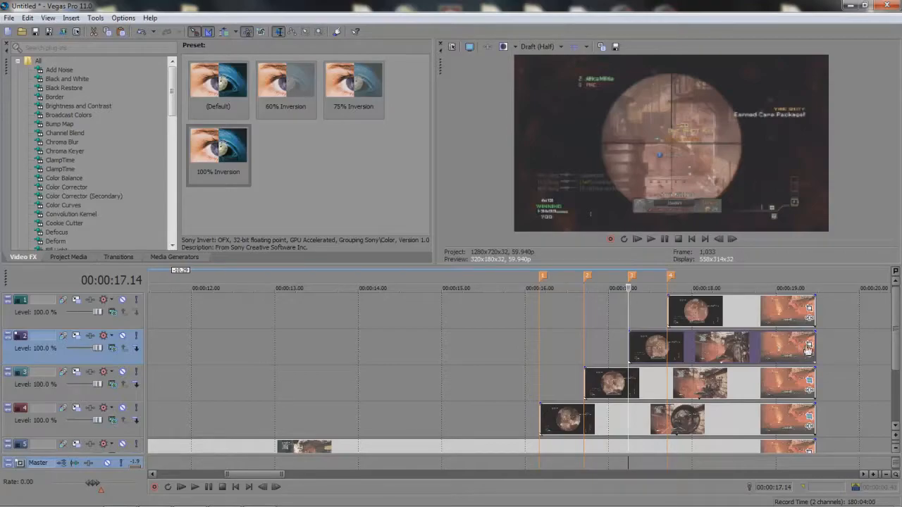
{"action": "left_click", "coordinate": [808, 348]}
{"action": "left_click", "coordinate": [207, 211]}
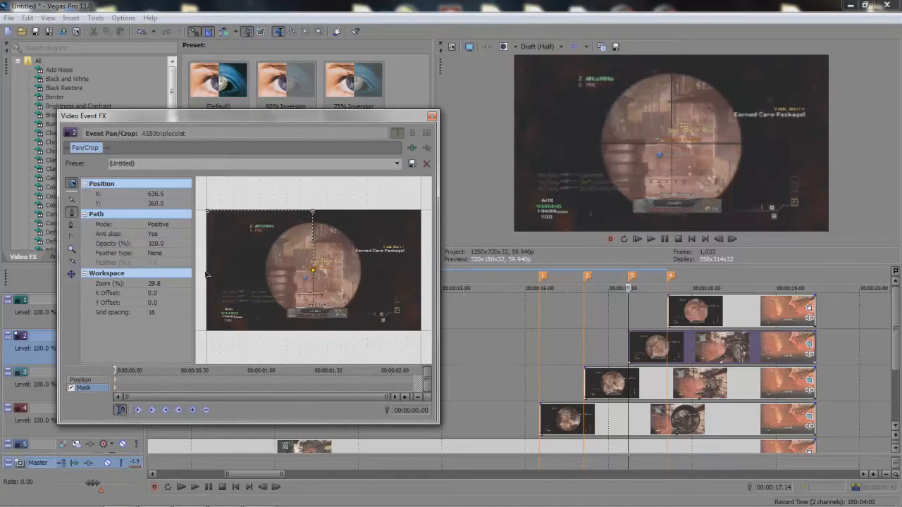
{"action": "left_click", "coordinate": [207, 212]}
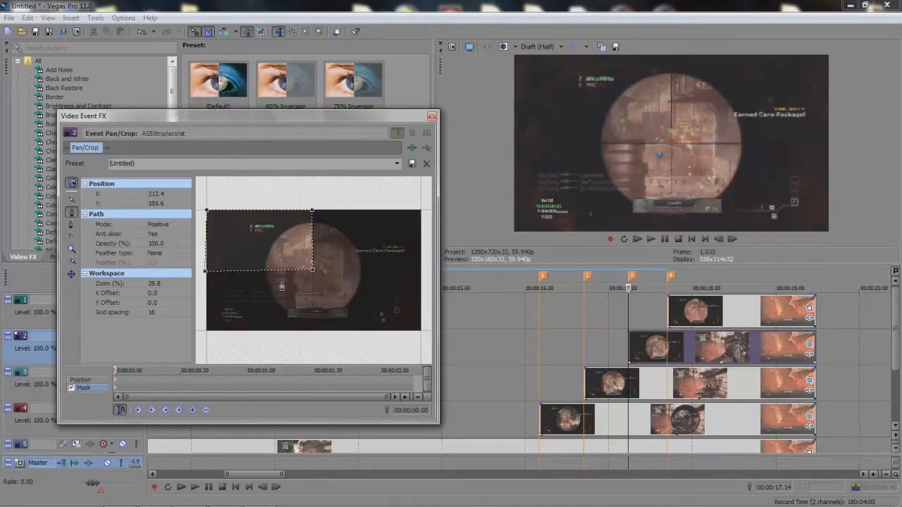
Shrink the track 2 clip's starting position frame about its centre, and restore it to 1,280 by 720 at 00:00:00.28 on marker 4
{"action": "left_click", "coordinate": [86, 380]}
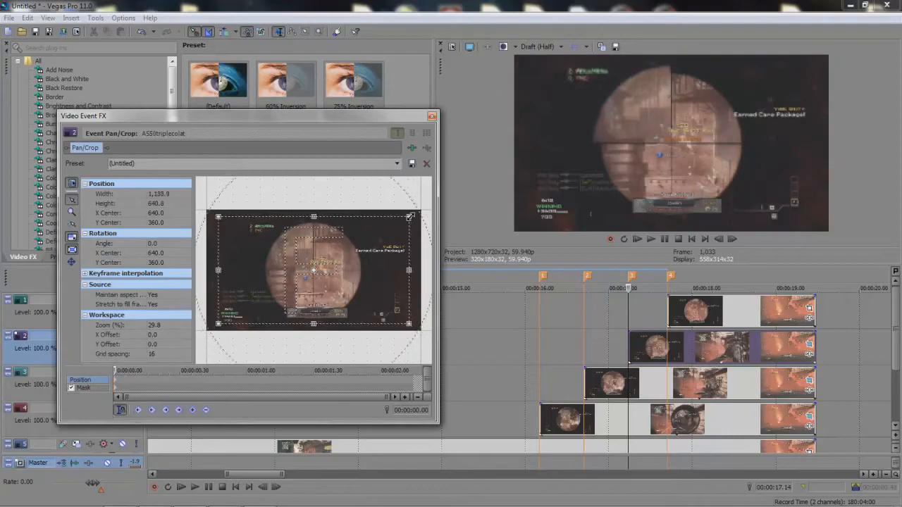
{"action": "left_click", "coordinate": [666, 318]}
{"action": "right_click", "coordinate": [312, 276]}
{"action": "left_click", "coordinate": [328, 284]}
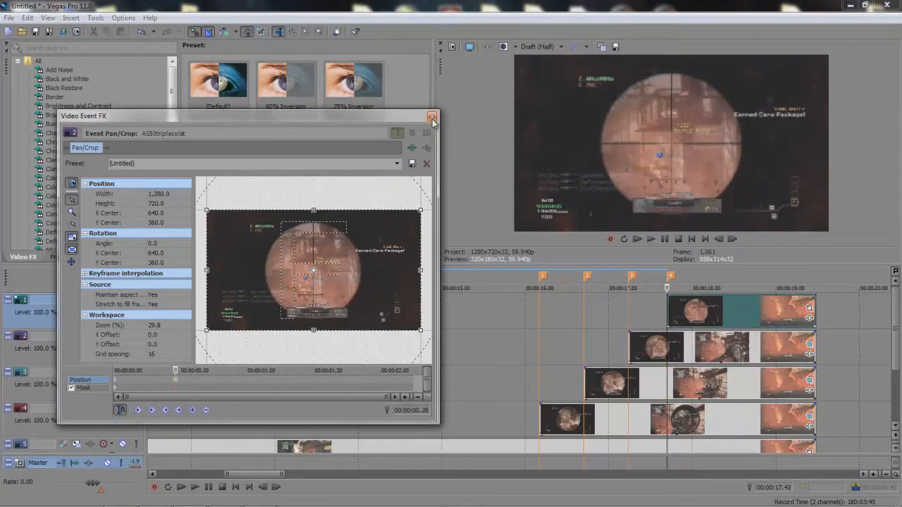
{"action": "left_click", "coordinate": [432, 117]}
Scrub the timeline between markers 1 and 3 to compare the masked pop-outs
{"action": "left_click", "coordinate": [527, 326]}
{"action": "key", "text": "space"}
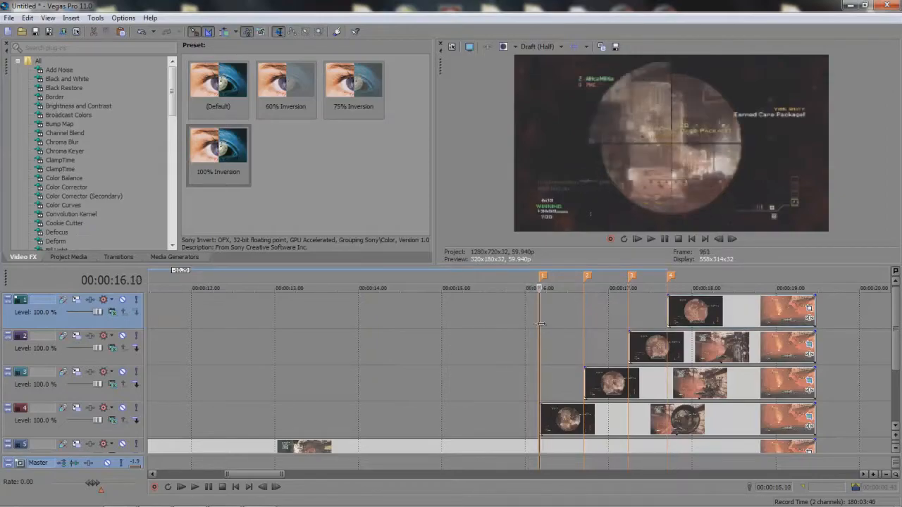
{"action": "left_click_drag", "start_coordinate": [577, 318], "coordinate": [627, 307]}
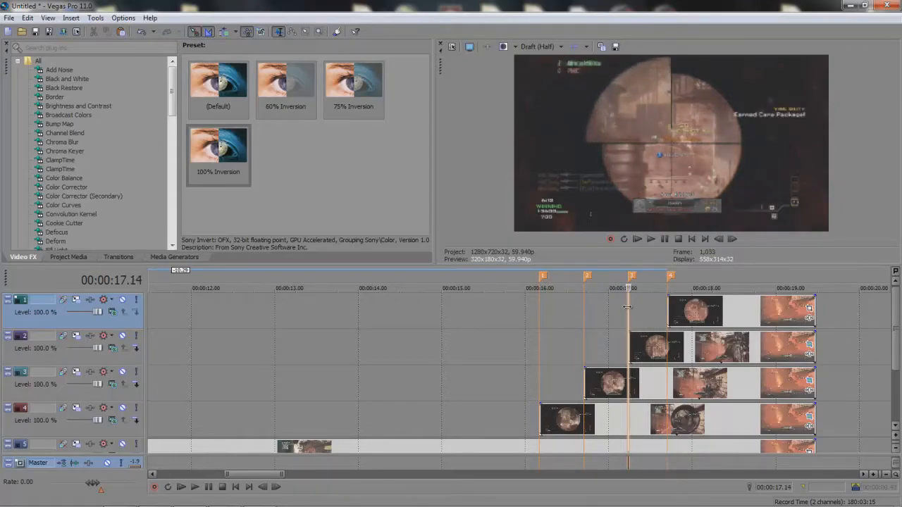
{"action": "left_click_drag", "start_coordinate": [627, 307], "coordinate": [555, 325]}
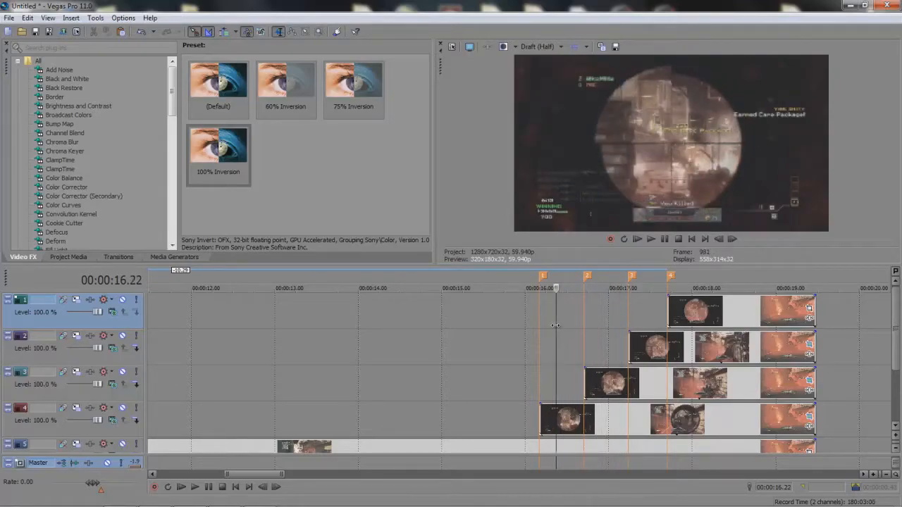
Set the preview quality to Best (Half) and apply Sony Invert with the 100% Inversion preset to the track 4 clip
{"action": "mouse_move", "coordinate": [546, 96]}
{"action": "left_click", "coordinate": [599, 116]}
{"action": "left_click_drag", "start_coordinate": [218, 149], "coordinate": [564, 421]}
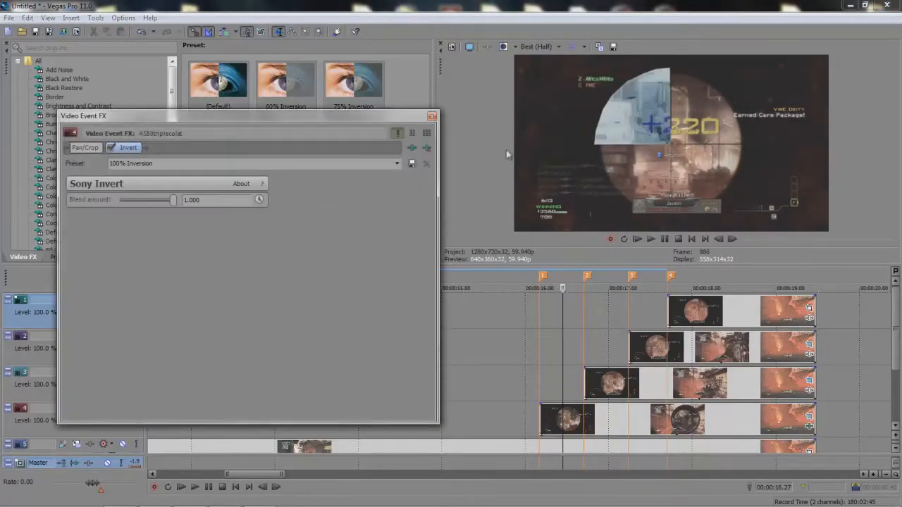
{"action": "left_click", "coordinate": [432, 119]}
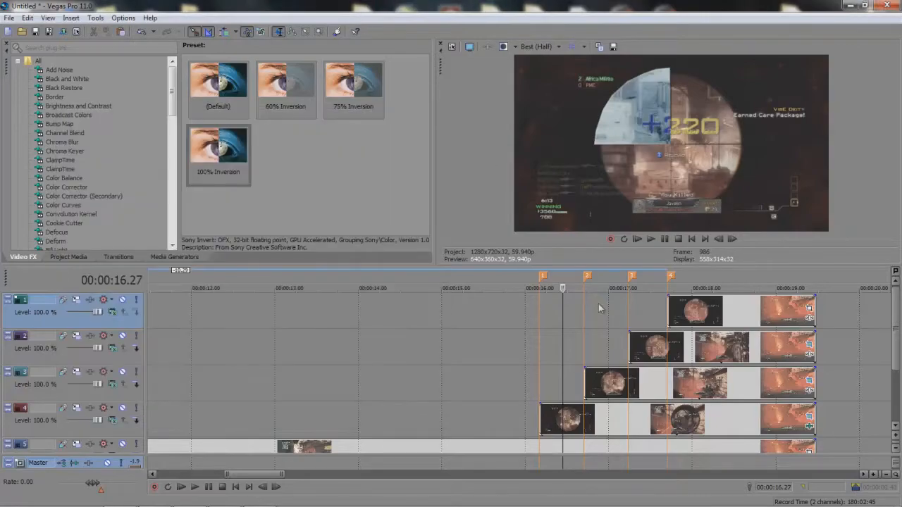
Split the inverted track 4 clip at marker 2, 00:00:16.42, and delete the portion after the split
{"action": "mouse_move", "coordinate": [563, 397]}
{"action": "left_mouse_down"}
{"action": "mouse_move", "coordinate": [634, 394]}
{"action": "mouse_move", "coordinate": [544, 392]}
{"action": "mouse_move", "coordinate": [557, 393]}
{"action": "left_mouse_up"}
{"action": "left_click", "coordinate": [585, 423]}
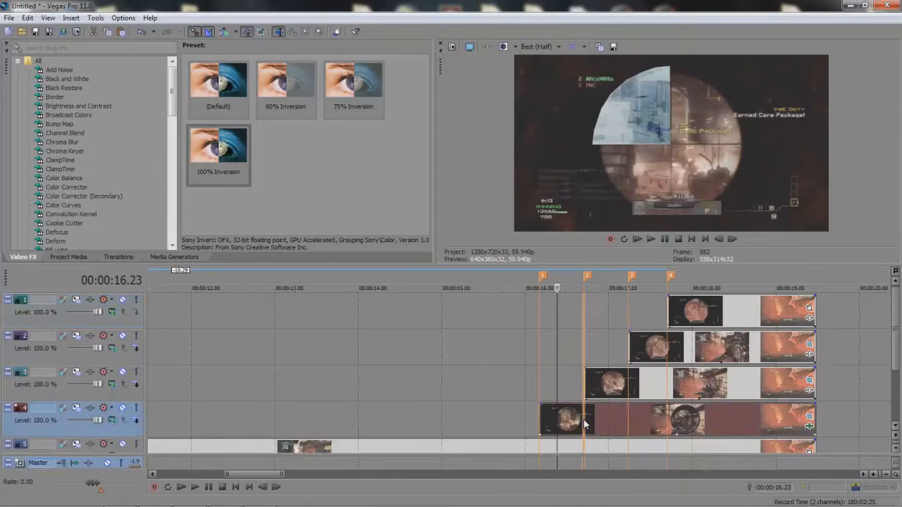
{"action": "key", "text": "s"}
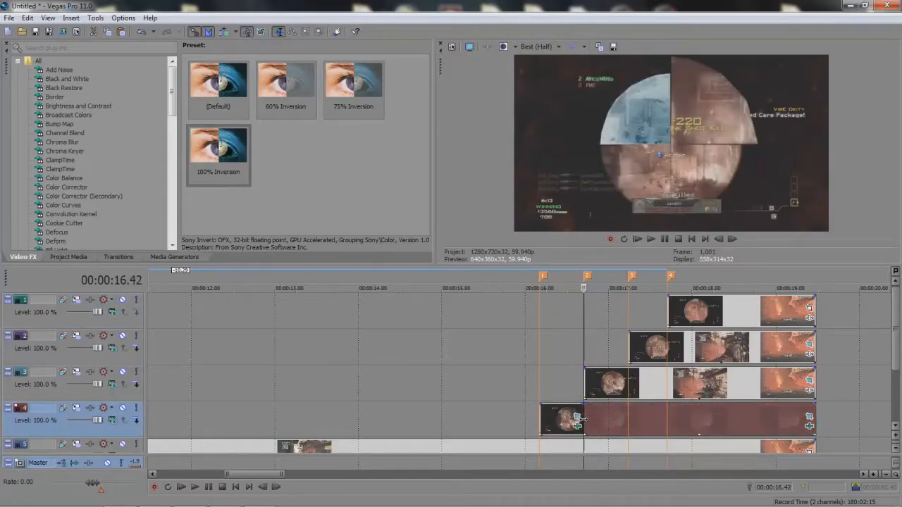
{"action": "left_click", "coordinate": [612, 423]}
{"action": "key", "text": "Delete"}
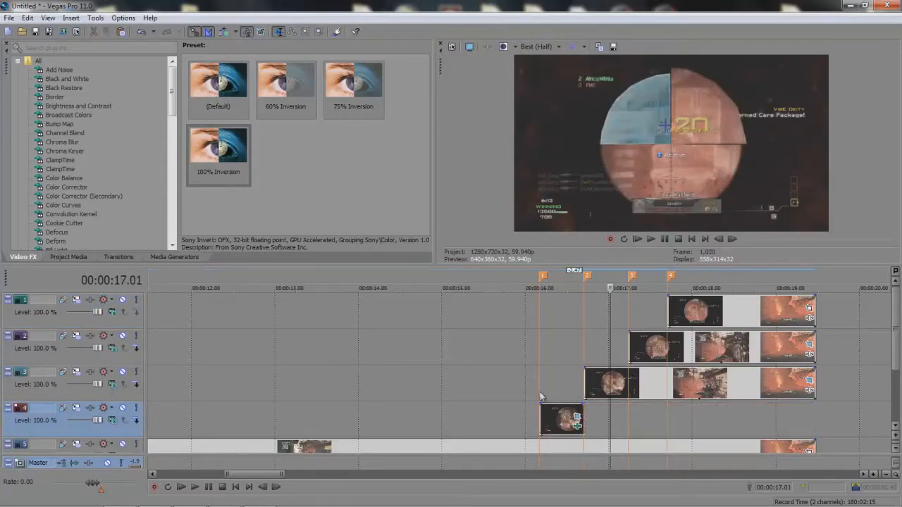
Scrub the timeline from marker 1 past marker 3 to review how the trimmed, inverted pop-out leads into the following pop-outs
{"action": "left_click", "coordinate": [538, 389]}
{"action": "left_click_drag", "start_coordinate": [541, 389], "coordinate": [590, 365]}
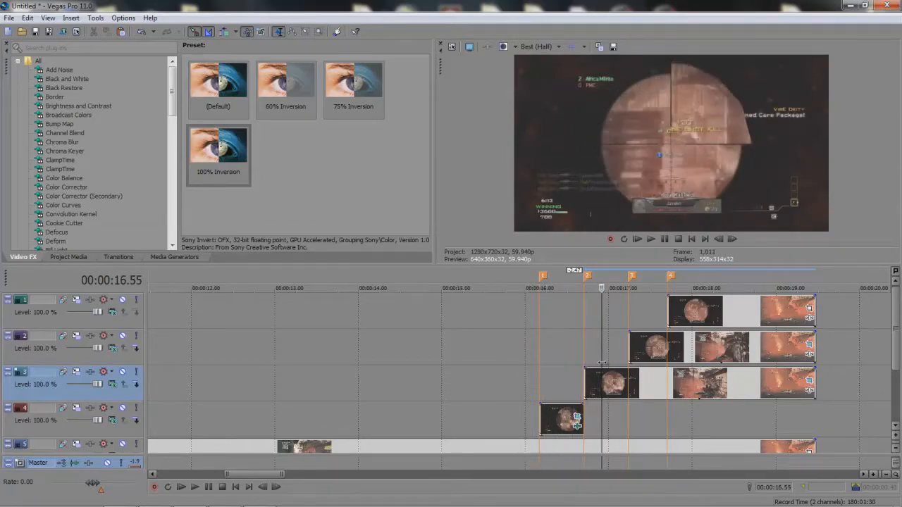
{"action": "left_click", "coordinate": [554, 373]}
{"action": "scroll", "coordinate": [566, 376], "scroll_direction": "up", "scroll_amount": 3}
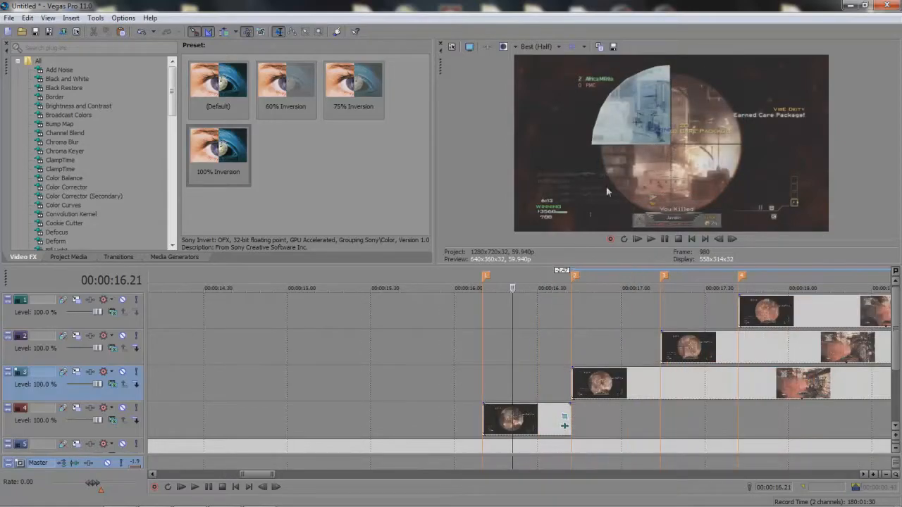
{"action": "left_click", "coordinate": [484, 416]}
{"action": "left_click", "coordinate": [482, 412]}
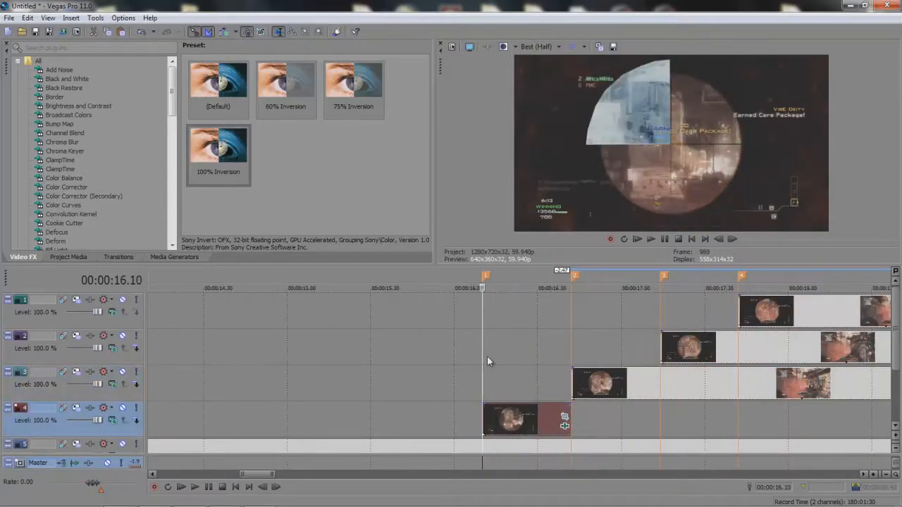
{"action": "left_click_drag", "start_coordinate": [468, 358], "coordinate": [572, 339]}
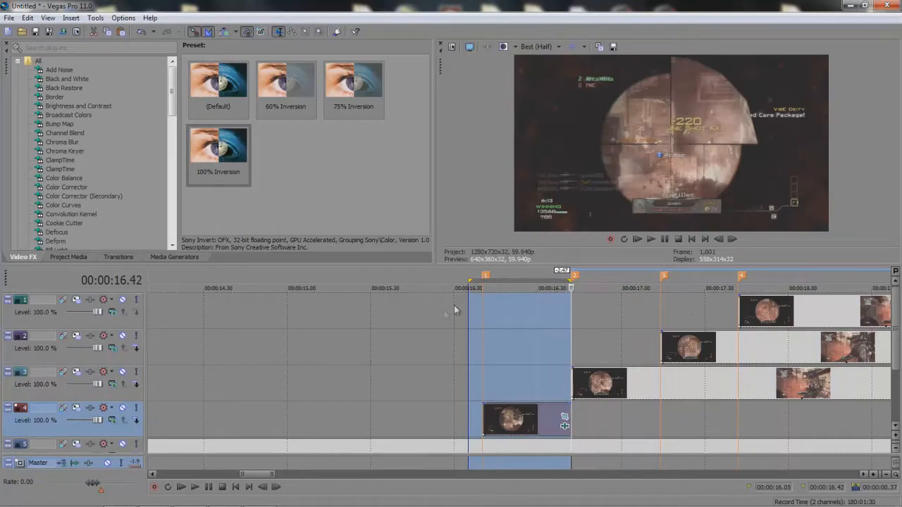
{"action": "left_click", "coordinate": [457, 335]}
{"action": "left_click_drag", "start_coordinate": [324, 315], "coordinate": [335, 315]}
{"action": "left_click", "coordinate": [441, 326]}
{"action": "left_click_drag", "start_coordinate": [440, 394], "coordinate": [705, 389]}
{"action": "left_click", "coordinate": [501, 354]}
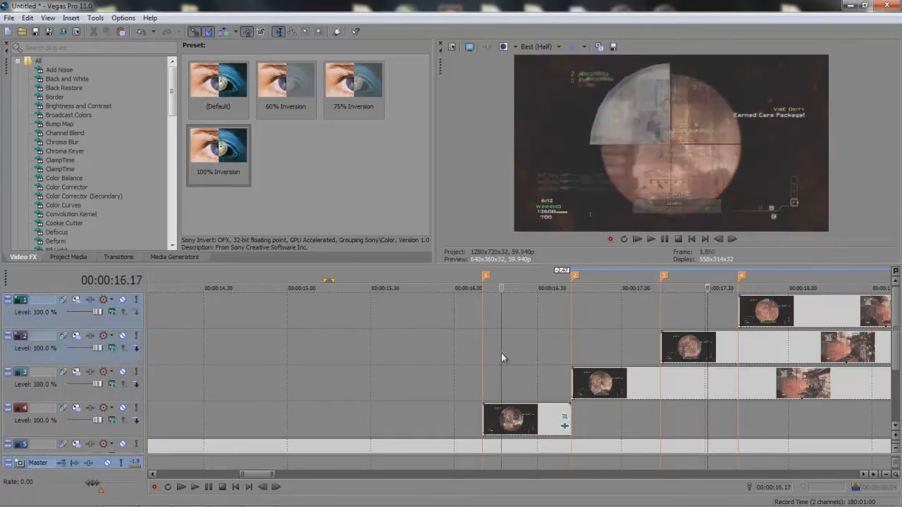
Split the track 3 clip at marker 3 and delete the portion after the split
{"action": "left_click", "coordinate": [660, 381]}
{"action": "key", "text": "s"}
{"action": "left_click", "coordinate": [674, 382]}
{"action": "key", "text": "Delete"}
Apply Sony Channel Blend with the Distribute Blue Channel preset to the trimmed track 3 clip between markers 2 and 3
{"action": "left_click", "coordinate": [604, 386]}
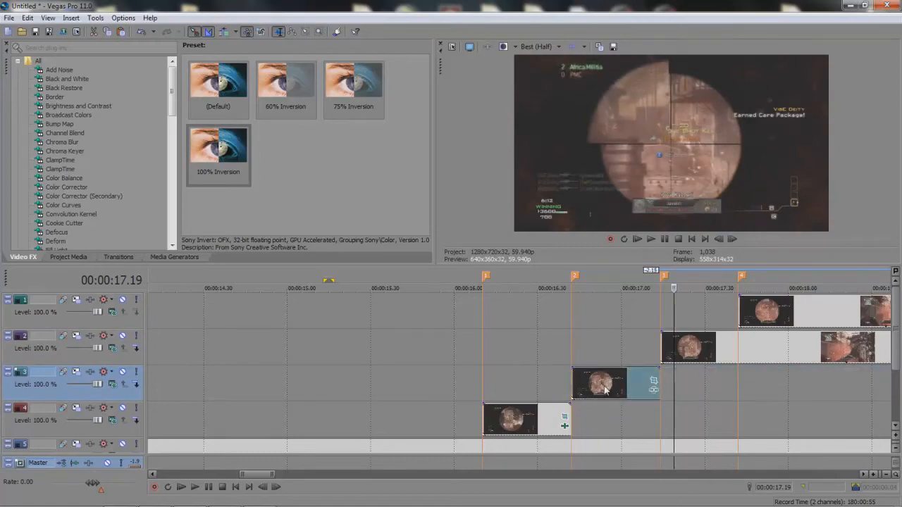
{"action": "left_click", "coordinate": [68, 115]}
{"action": "left_click", "coordinate": [59, 124]}
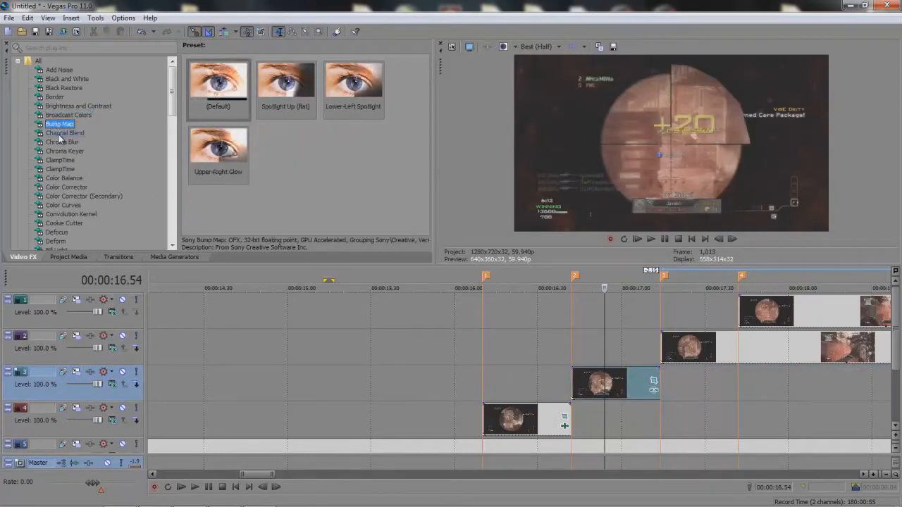
{"action": "left_click", "coordinate": [65, 132]}
{"action": "left_click_drag", "start_coordinate": [352, 98], "coordinate": [338, 118]}
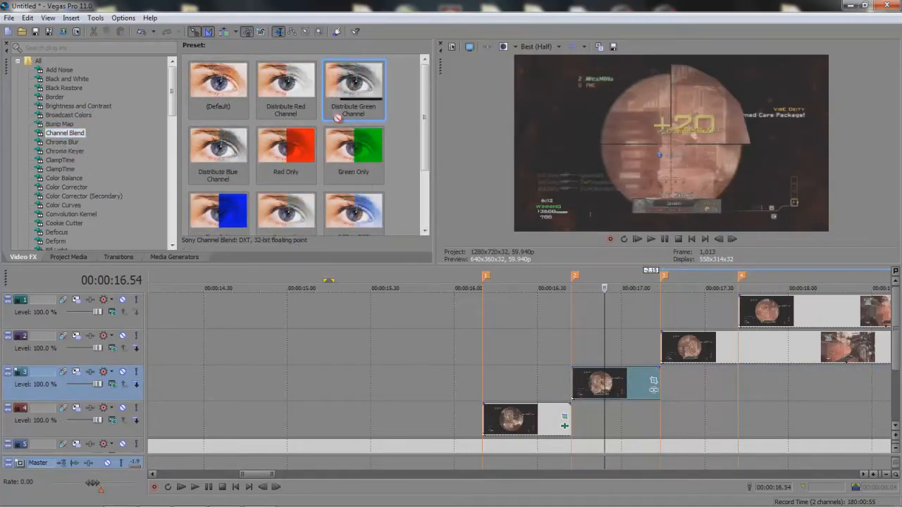
{"action": "left_click_drag", "start_coordinate": [208, 167], "coordinate": [618, 396]}
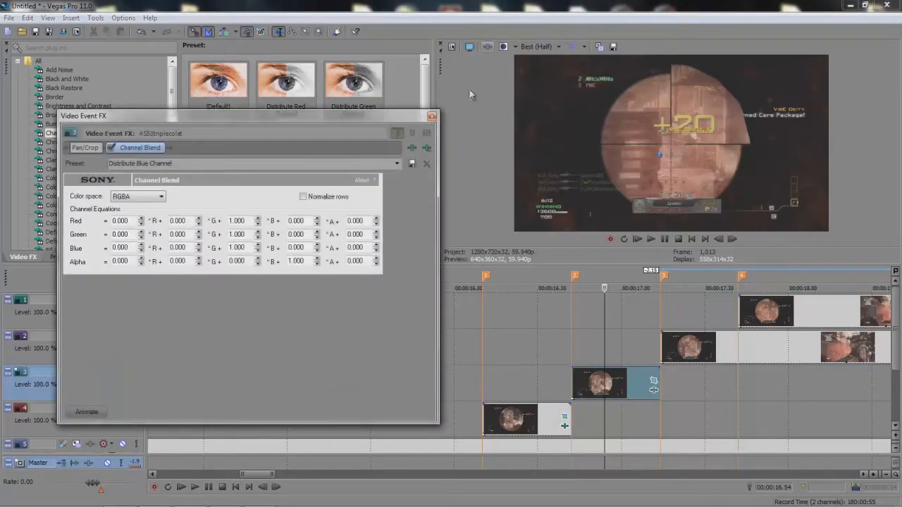
{"action": "left_click", "coordinate": [432, 117]}
Preview the grey pop-out, and move the track 3 clip to marker 1 so it starts together with the track 4 clip
{"action": "left_click", "coordinate": [469, 336]}
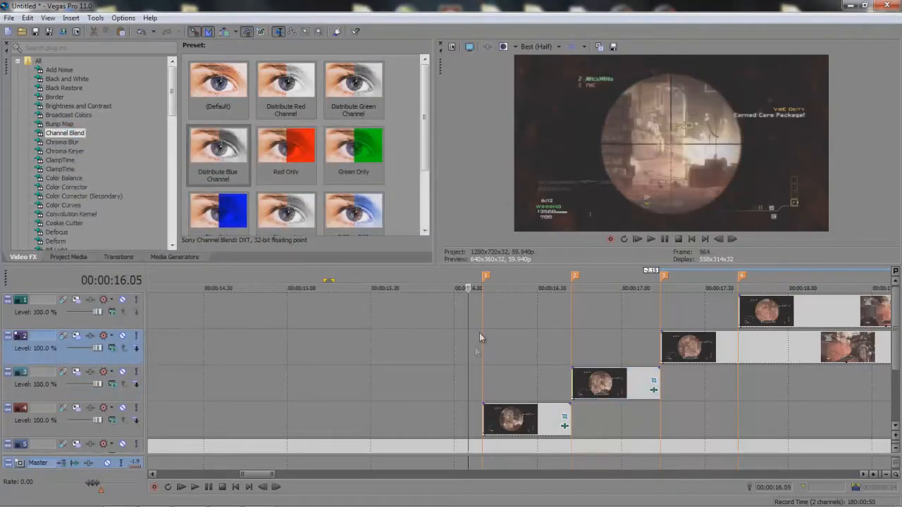
{"action": "left_click_drag", "start_coordinate": [468, 357], "coordinate": [608, 344]}
{"action": "scroll", "coordinate": [423, 352], "scroll_direction": "down", "scroll_amount": 2}
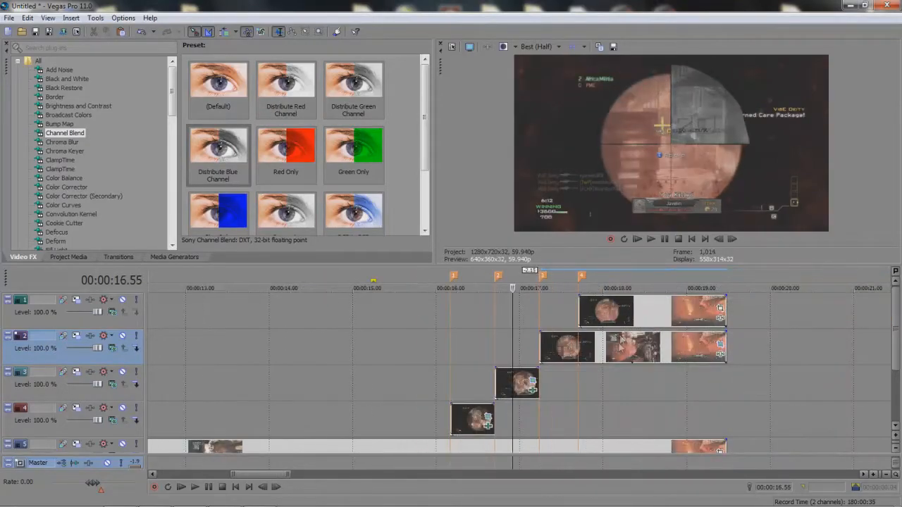
{"action": "left_click", "coordinate": [466, 354]}
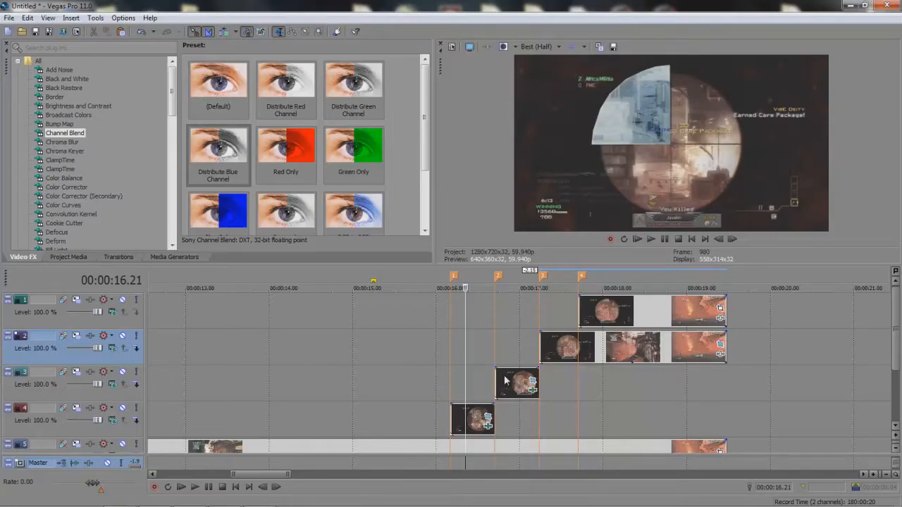
{"action": "left_click_drag", "start_coordinate": [504, 381], "coordinate": [464, 353]}
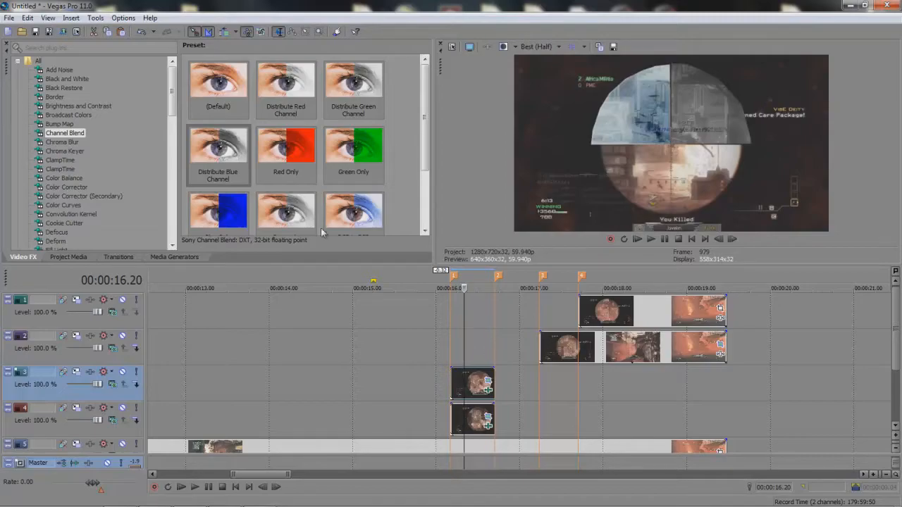
Apply Sony Light Rays with the Intense Light Rays preset to the track 3 clip and preview it up to marker 2
{"action": "left_click", "coordinate": [67, 185]}
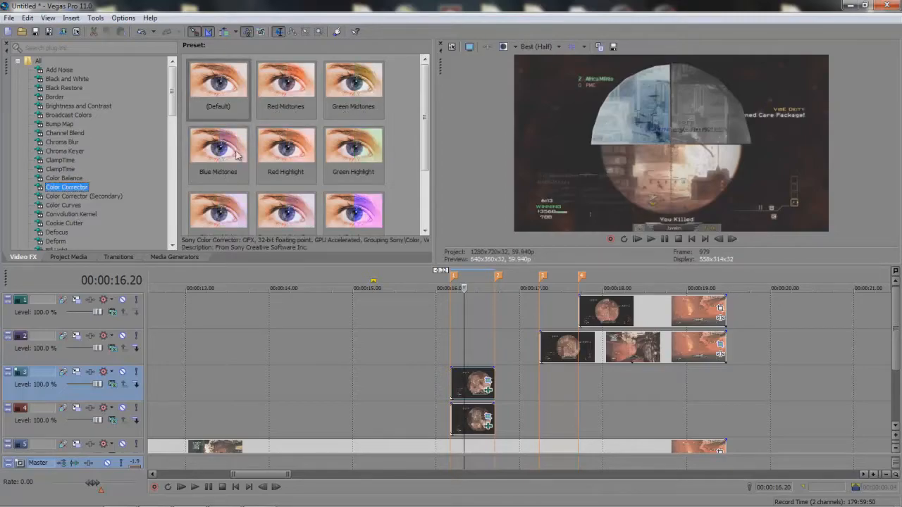
{"action": "scroll", "coordinate": [65, 173], "scroll_direction": "down", "scroll_amount": 3}
{"action": "left_click", "coordinate": [60, 187]}
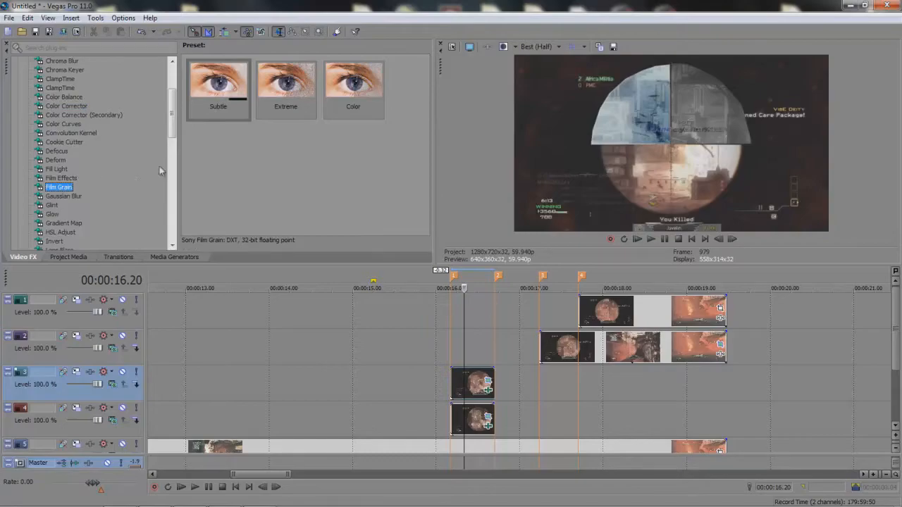
{"action": "scroll", "coordinate": [63, 183], "scroll_direction": "down", "scroll_amount": 3}
{"action": "left_click", "coordinate": [60, 187]}
{"action": "left_click_drag", "start_coordinate": [353, 92], "coordinate": [436, 256]}
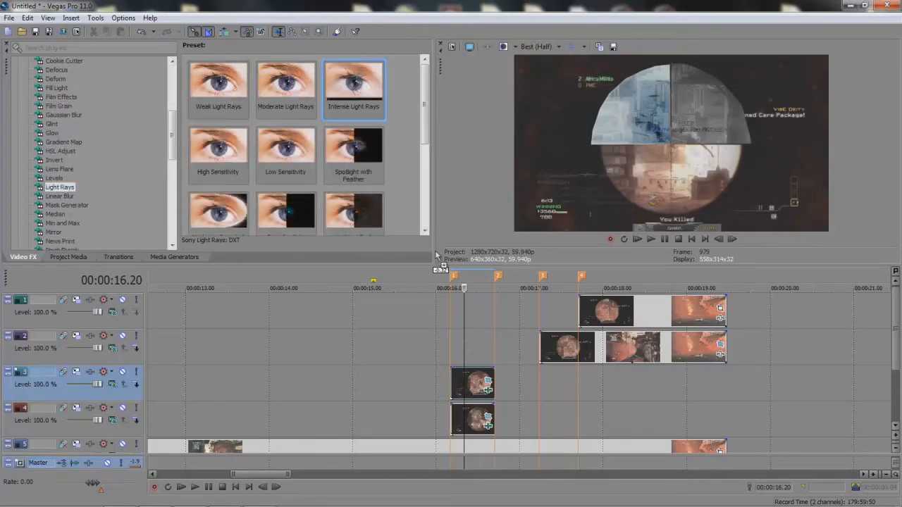
{"action": "left_click_drag", "start_coordinate": [463, 374], "coordinate": [469, 381]}
{"action": "left_click", "coordinate": [430, 123]}
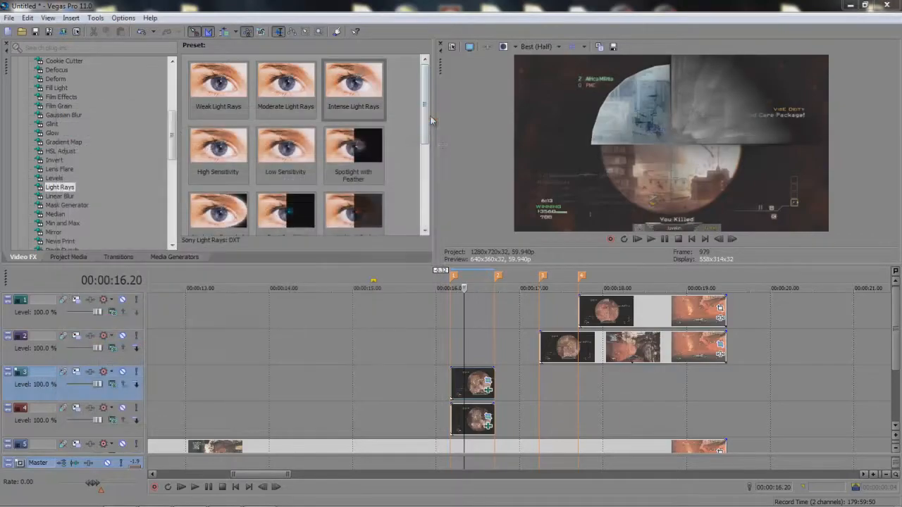
{"action": "left_click_drag", "start_coordinate": [464, 358], "coordinate": [491, 341]}
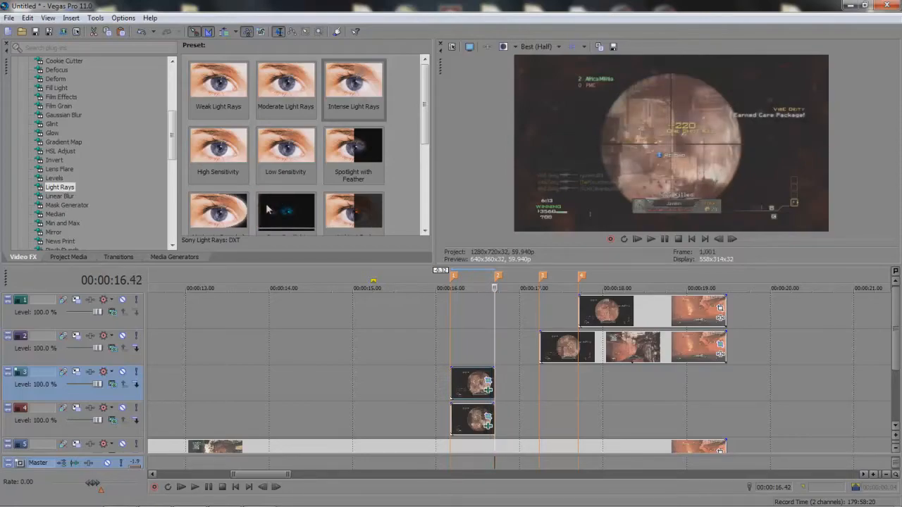
Apply Sony Spherize with the Maximum Sphere In preset to the inverted track 4 clip
{"action": "scroll", "coordinate": [95, 202], "scroll_direction": "down", "scroll_amount": 5}
{"action": "left_click", "coordinate": [57, 205]}
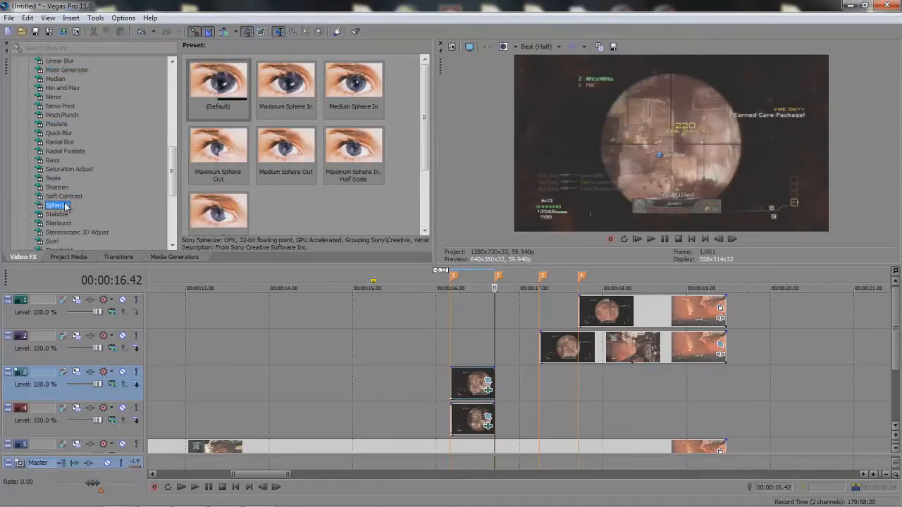
{"action": "left_click", "coordinate": [468, 345]}
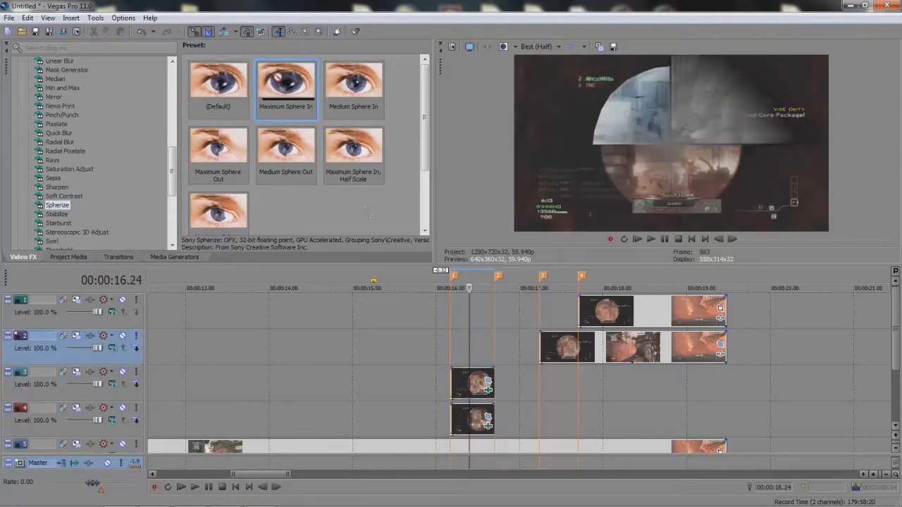
{"action": "left_click_drag", "start_coordinate": [468, 414], "coordinate": [471, 417]}
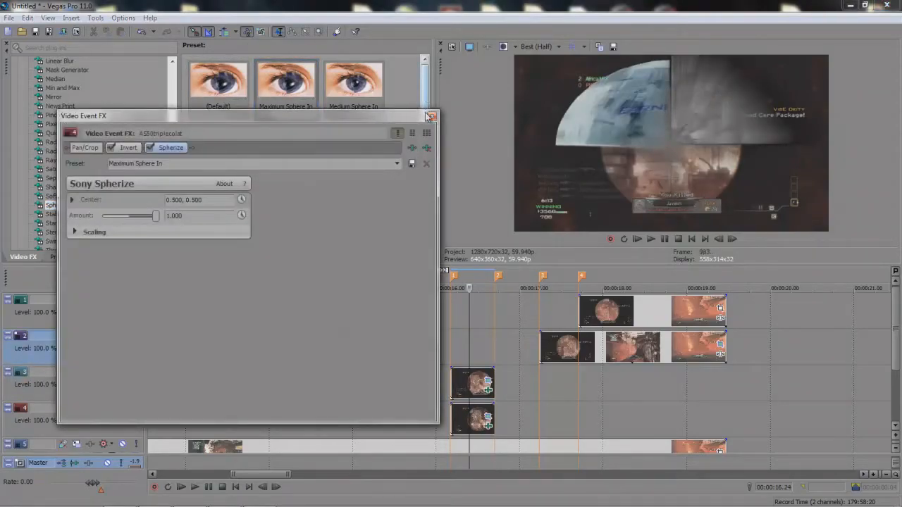
{"action": "left_click", "coordinate": [428, 114]}
Move the track 3 clip back to marker 2, and check the track 4 clip's Pan/Crop position and mask keyframes
{"action": "mouse_move", "coordinate": [469, 338]}
{"action": "left_mouse_down"}
{"action": "mouse_move", "coordinate": [489, 338]}
{"action": "mouse_move", "coordinate": [477, 338]}
{"action": "left_mouse_up"}
{"action": "left_click_drag", "start_coordinate": [462, 381], "coordinate": [507, 379]}
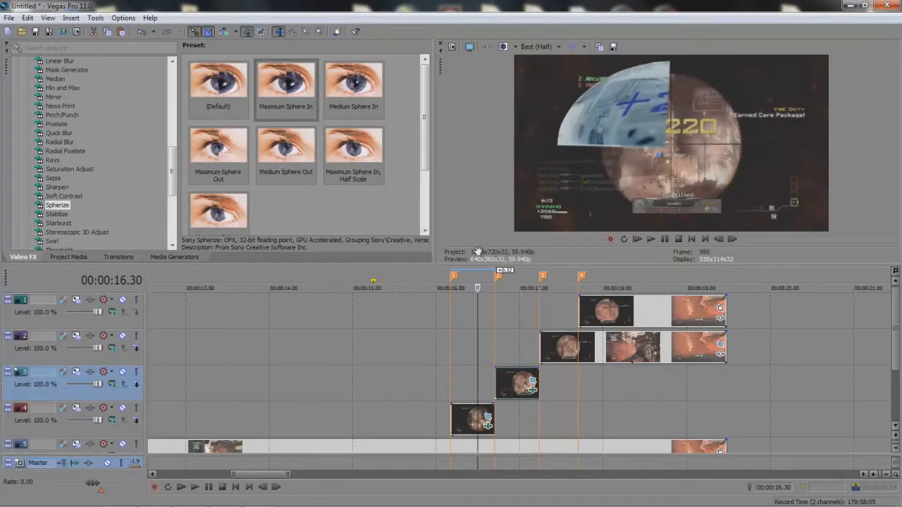
{"action": "left_click", "coordinate": [487, 416]}
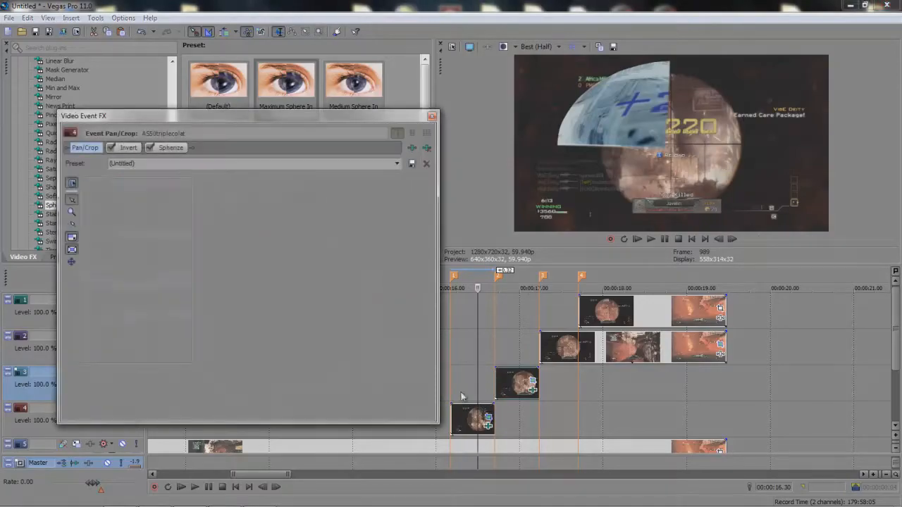
{"action": "left_click", "coordinate": [88, 387]}
{"action": "left_click", "coordinate": [99, 381]}
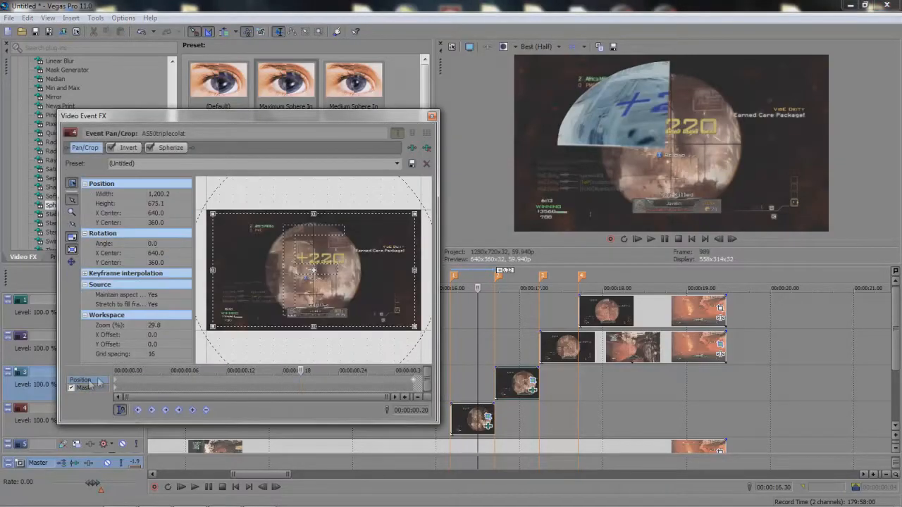
{"action": "left_click", "coordinate": [433, 117]}
Look through the Twixtor and TwixtorPRO effect presets, and review the spherized pop-out between markers 1 and 2
{"action": "left_click", "coordinate": [63, 225]}
{"action": "scroll", "coordinate": [67, 227], "scroll_direction": "down", "scroll_amount": 3}
{"action": "left_click", "coordinate": [61, 206]}
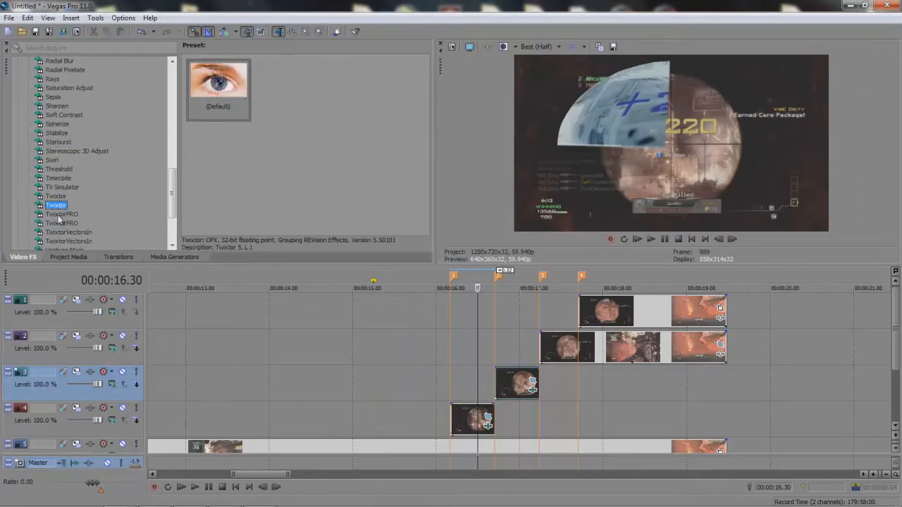
{"action": "left_click", "coordinate": [61, 215]}
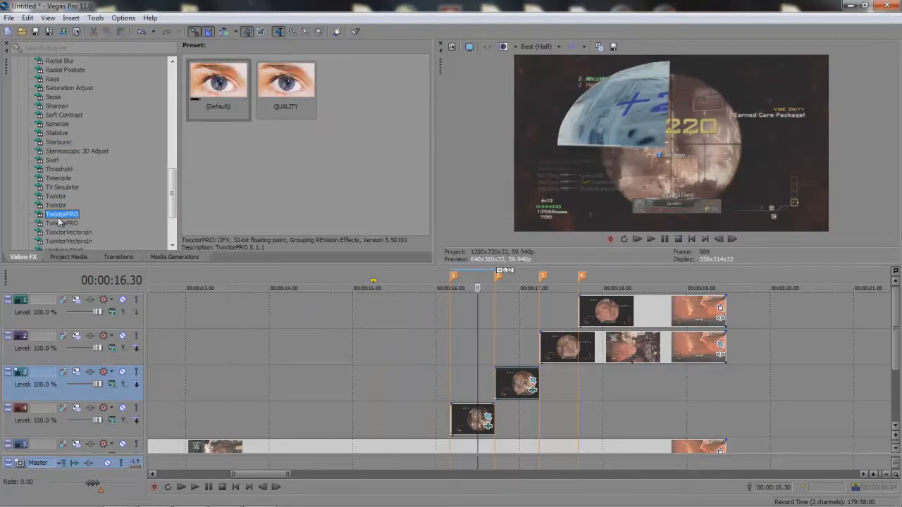
{"action": "left_click", "coordinate": [471, 340]}
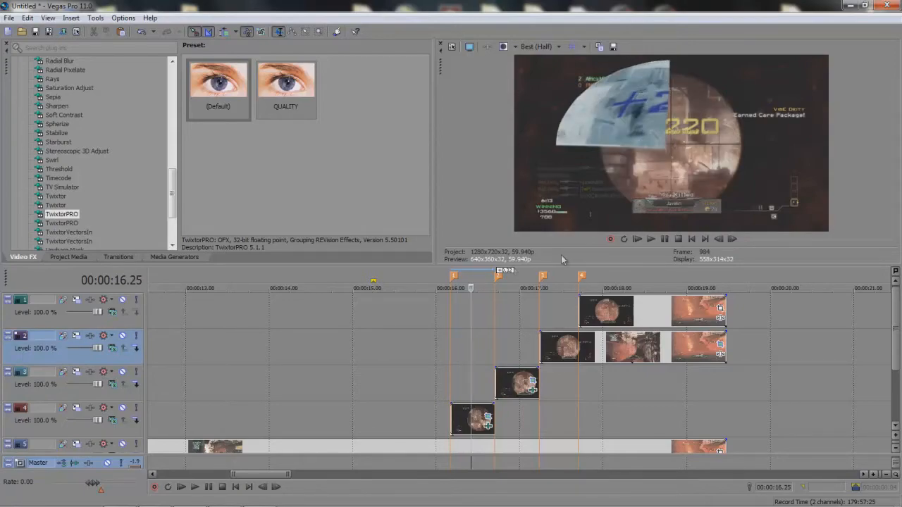
{"action": "left_click", "coordinate": [437, 375]}
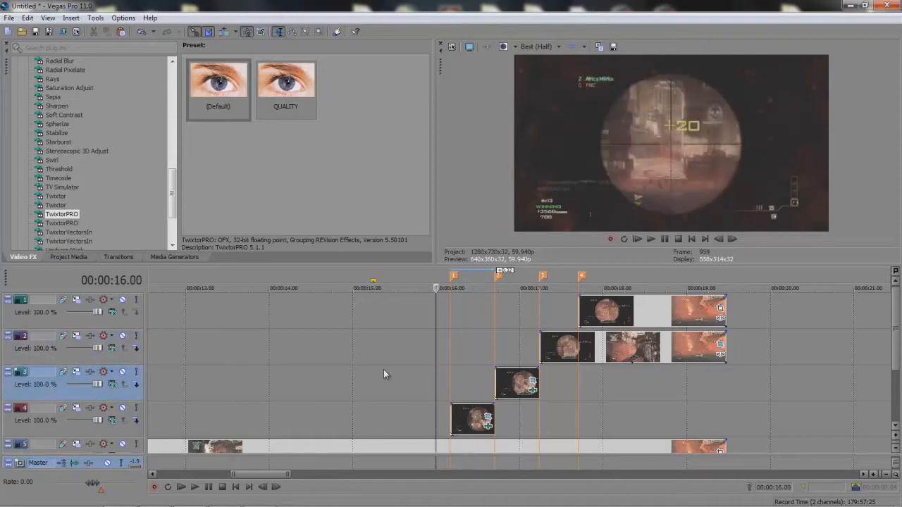
{"action": "left_click", "coordinate": [469, 349]}
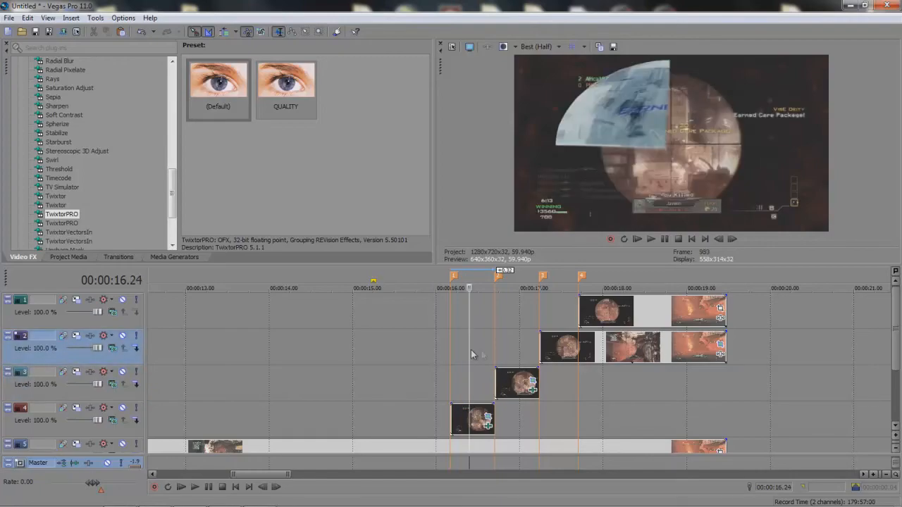
{"action": "left_click", "coordinate": [484, 348]}
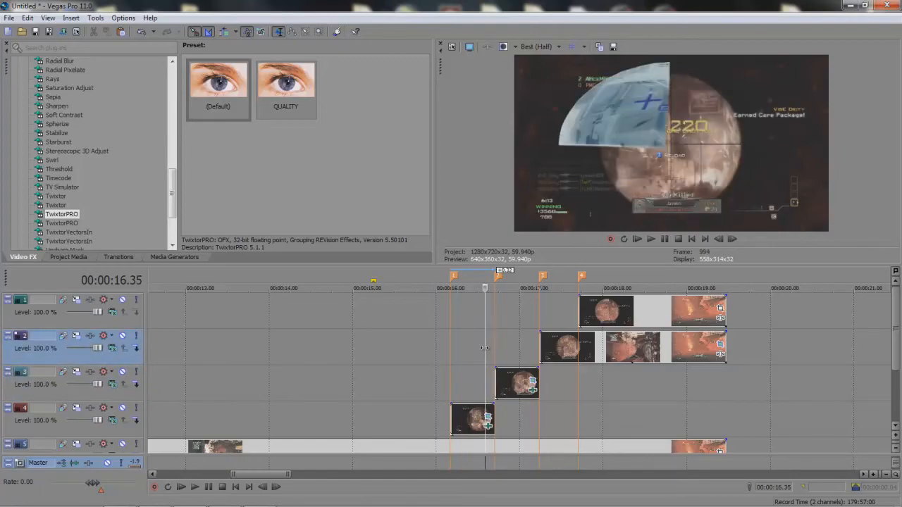